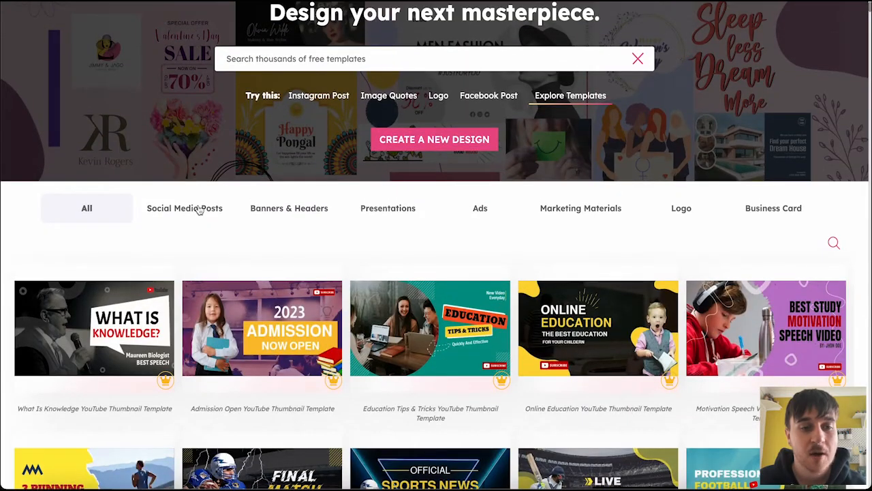
Step: Browse the template categories from Social Media Posts through Banners & Headers, Presentations, Ads, Marketing Materials, Logo and Business Card
left_click(201, 211)
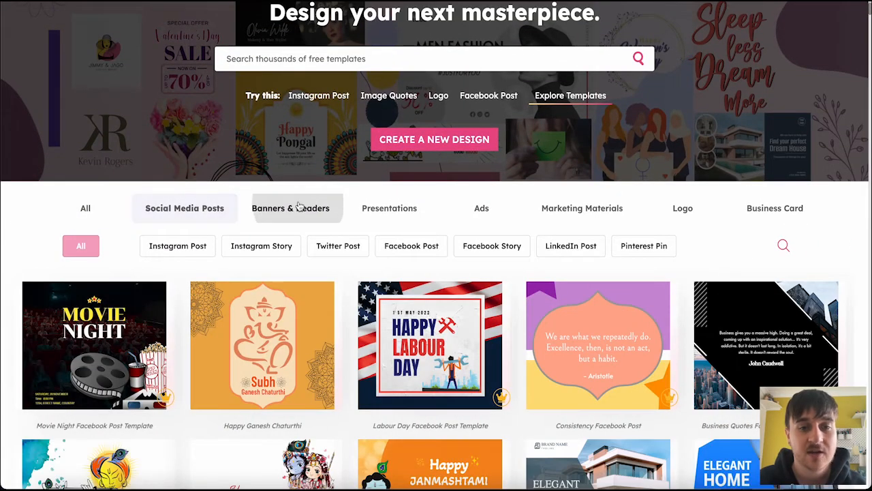
left_click(290, 208)
left_click(387, 208)
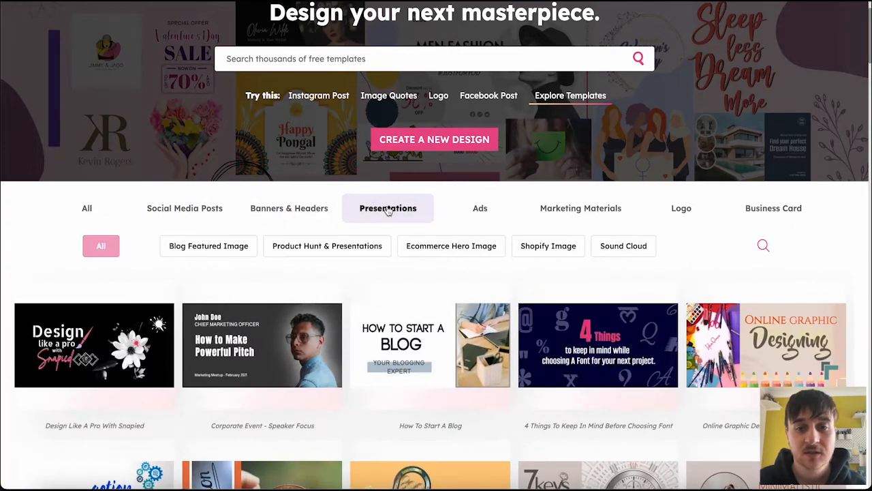
left_click(478, 209)
left_click(587, 211)
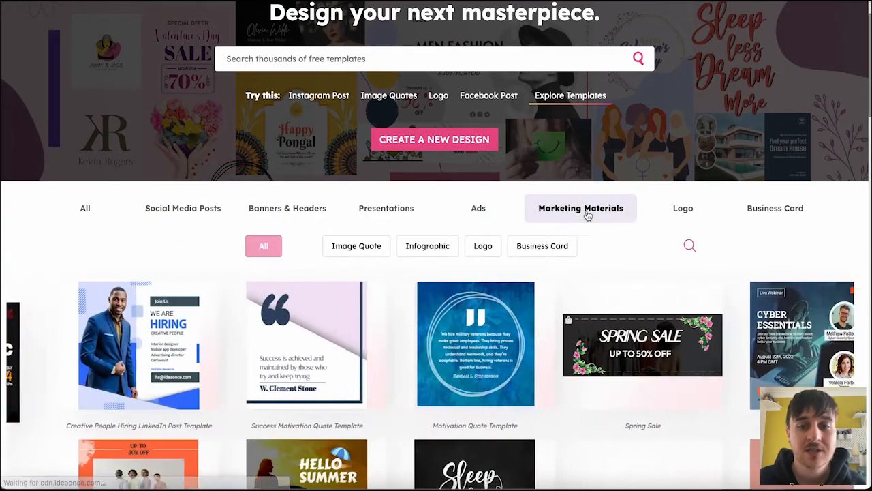
left_click(683, 210)
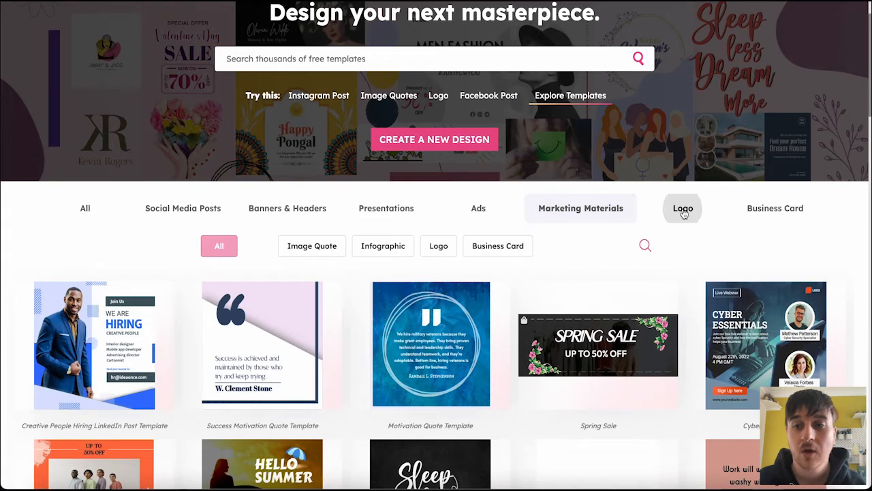
left_click(782, 212)
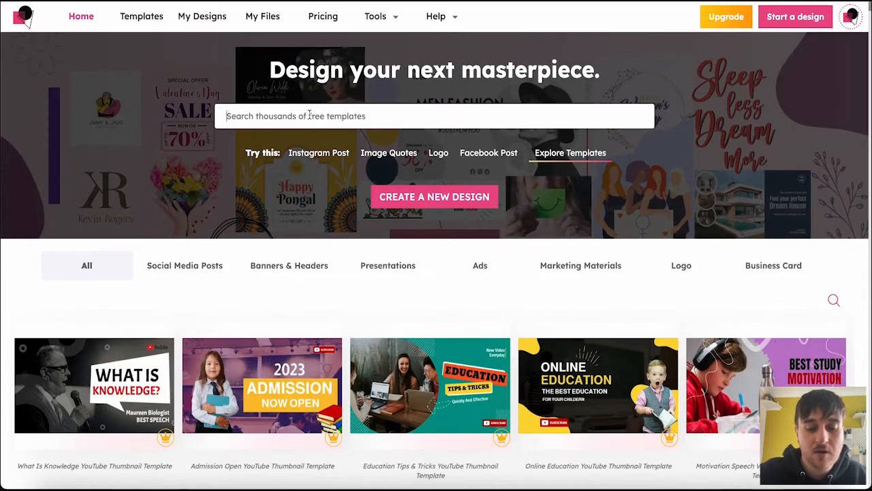
Step: Search the templates for "Instagram post" and open the vintage "New Times Post" newspaper template for editing
type("Instagram post")
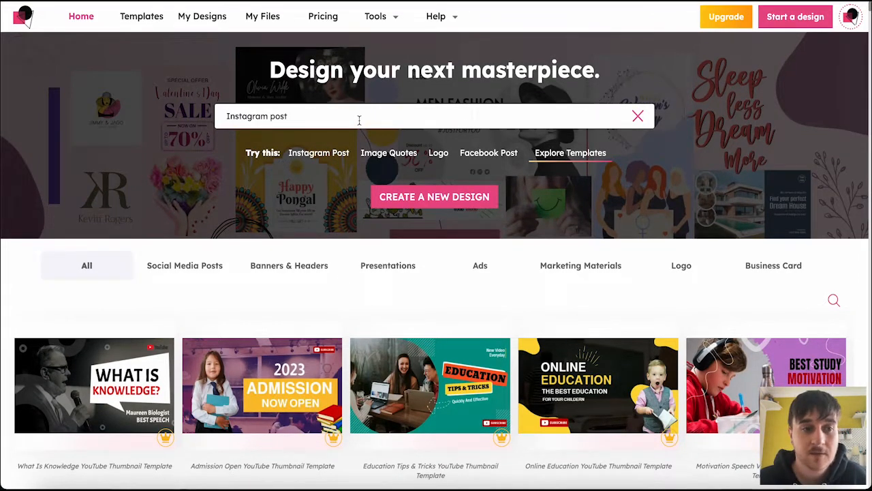
key("Return")
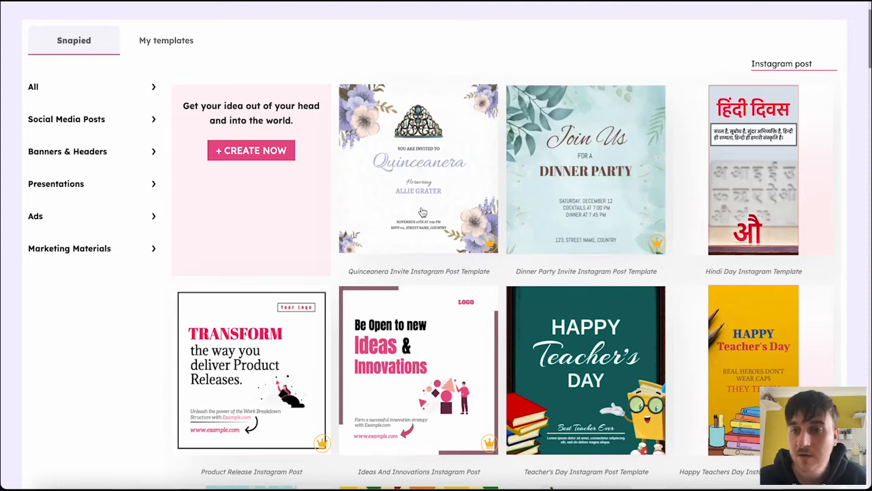
scroll(845, 342, "down", 10)
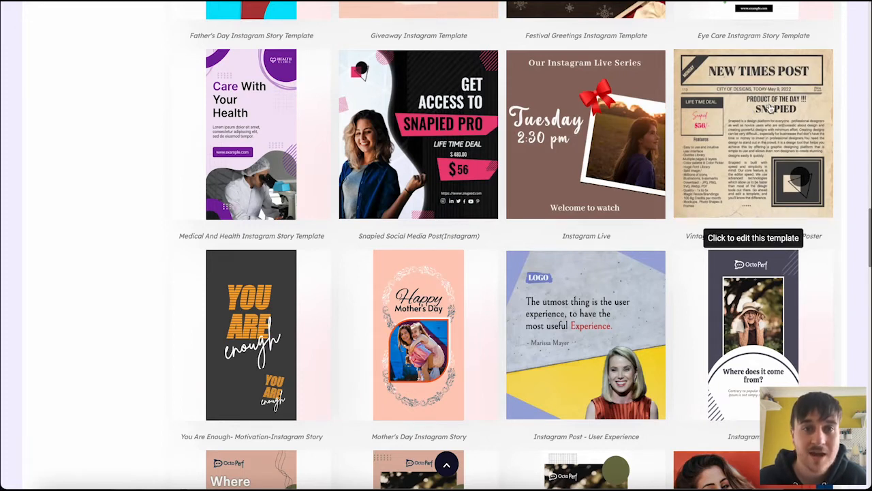
left_click(769, 108)
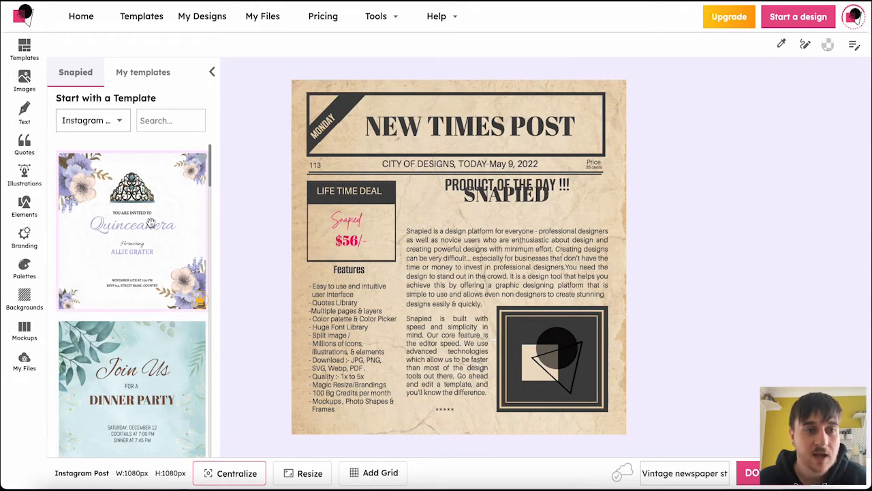
left_click(163, 120)
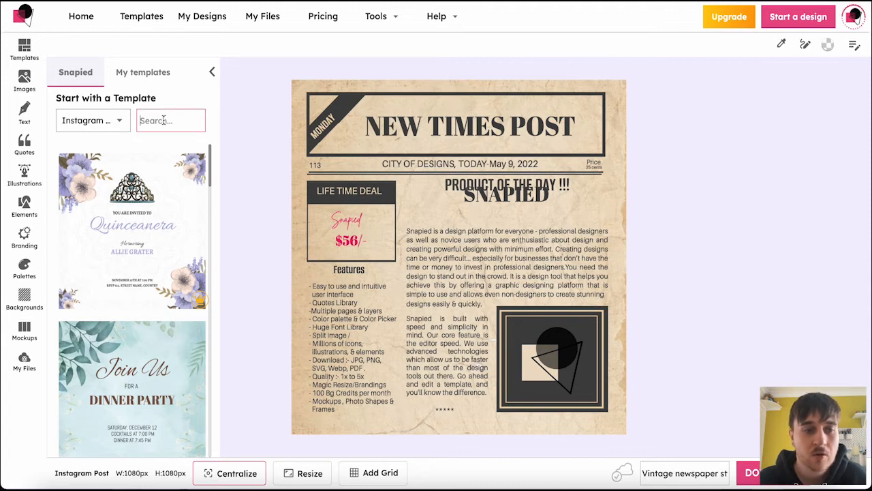
scroll(174, 252, "down", 10)
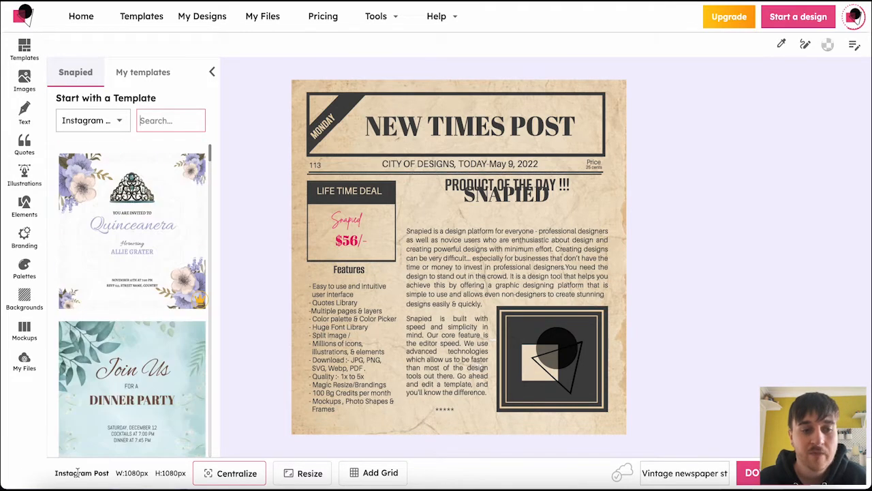
left_click_drag(117, 476, 183, 476)
left_click(190, 479)
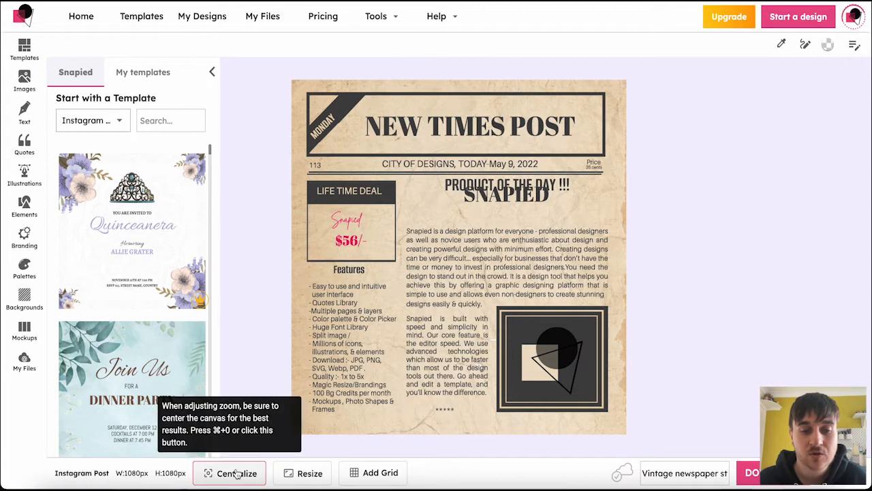
left_click(306, 475)
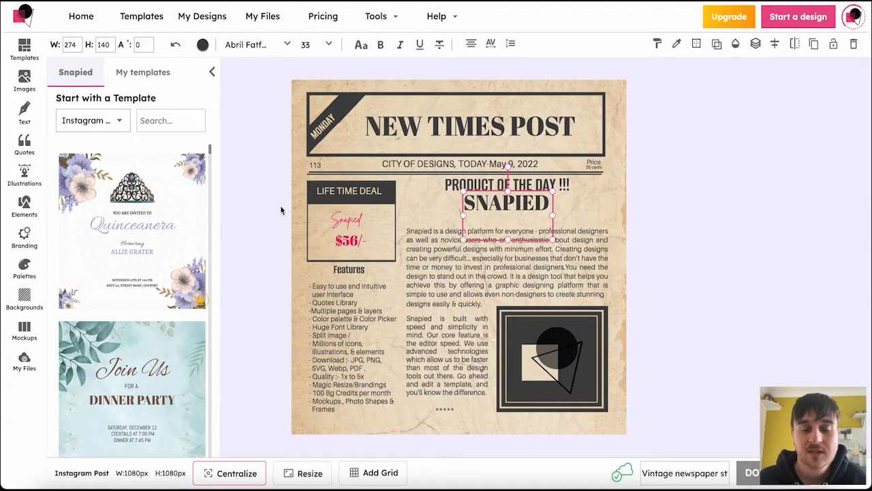
Step: Move the "SNAPIED" heading slightly down below "PRODUCT OF THE DAY !!!" and replace its text with "Hello"
left_click(263, 201)
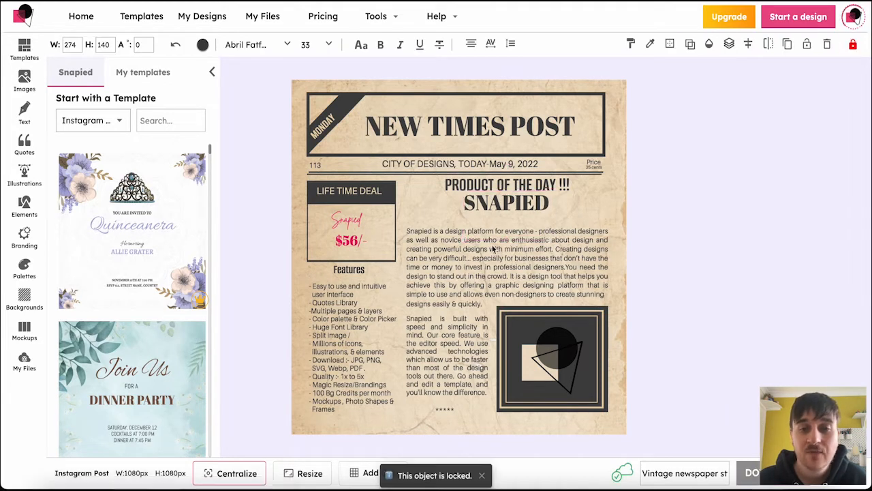
double_click(514, 204)
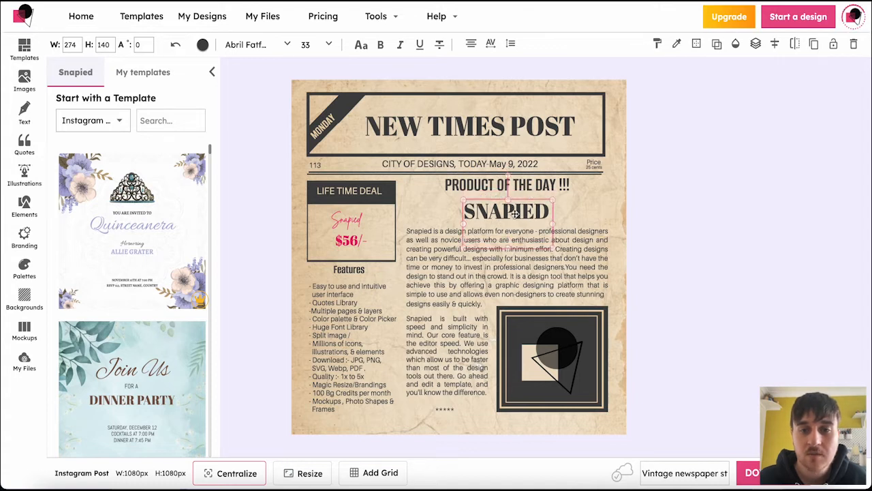
key("BackSpace")
type("Hello")
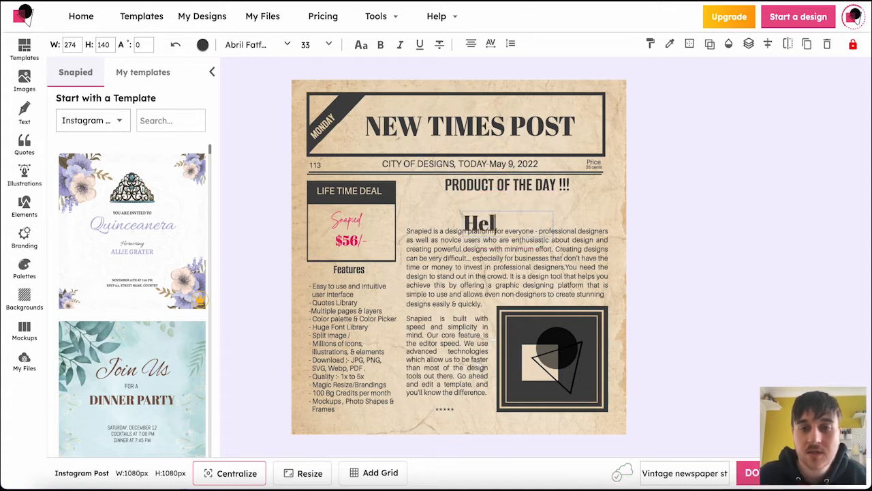
left_click(475, 259)
left_click(498, 346)
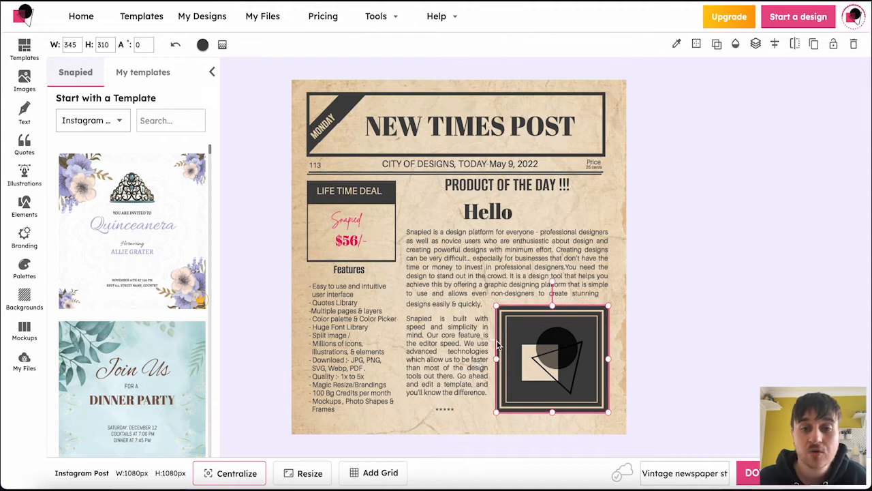
left_click(485, 276)
double_click(475, 250)
left_click(473, 258)
left_click(505, 128)
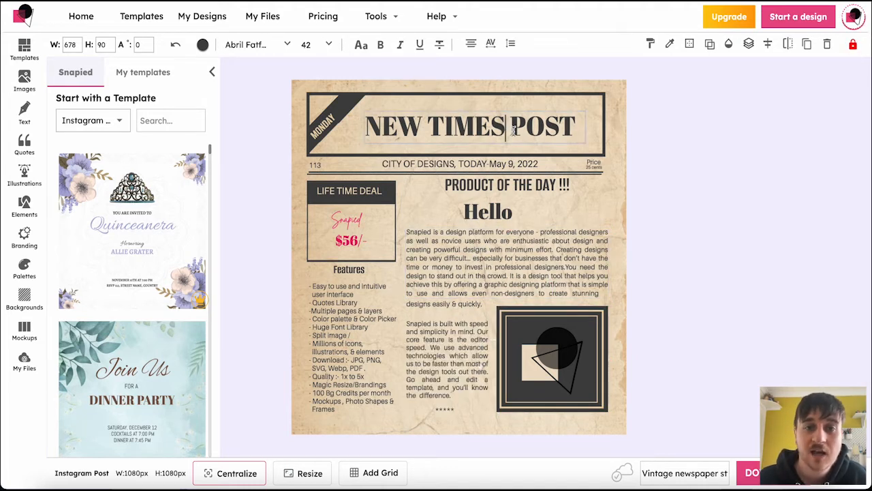
Step: Delete the circles, triangles, beige square and inner border lines from the dark box in the poster's lower right corner
left_click(572, 364)
left_click_drag(563, 362, 540, 319)
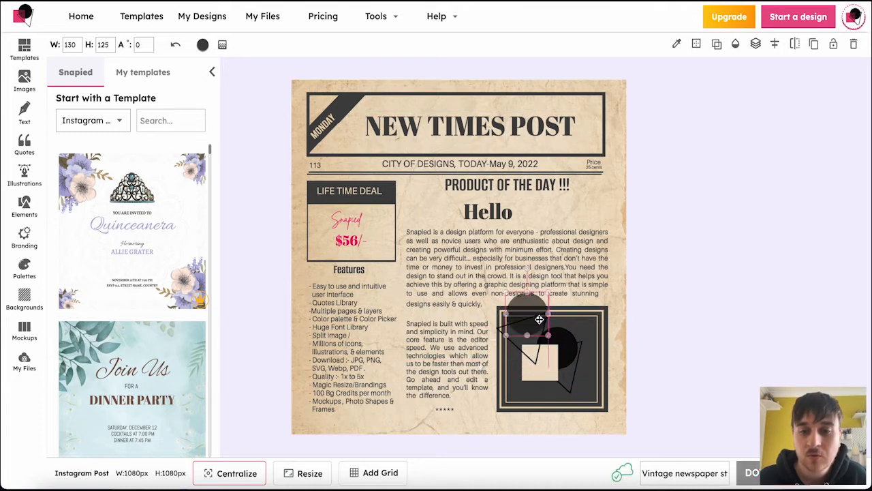
left_click_drag(568, 351, 571, 331)
left_click_drag(588, 392, 576, 370)
left_click(571, 326)
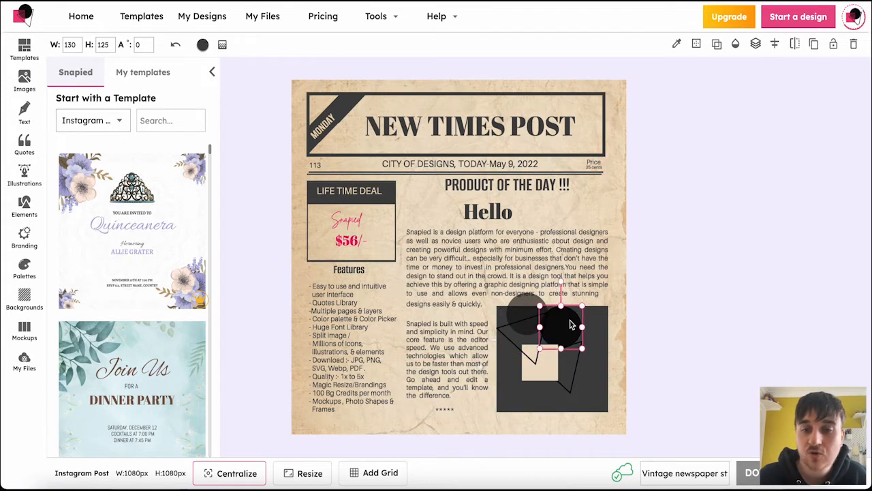
key("Delete")
left_click(532, 317)
key("Delete")
left_click(530, 320)
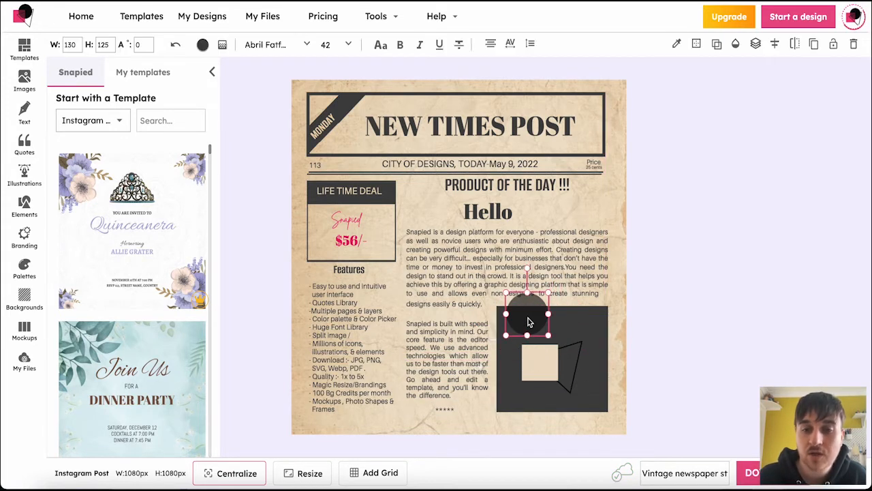
key("Delete")
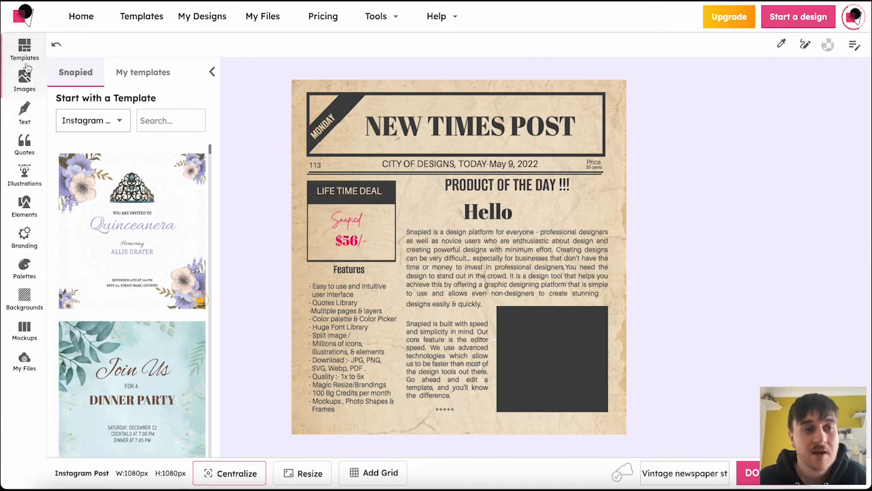
Step: Add the Pexels photo of palm trees against a blue sky and fit it over the dark box at 346 × 310
left_click(24, 81)
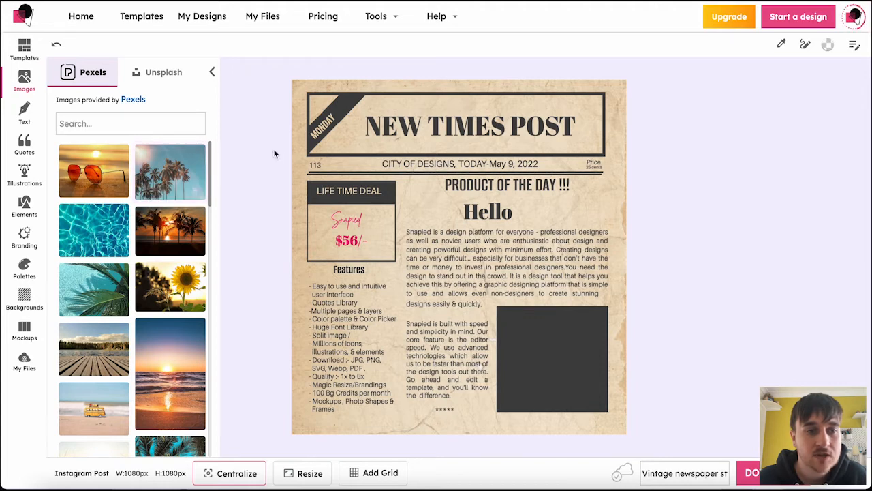
left_click_drag(159, 171, 525, 208)
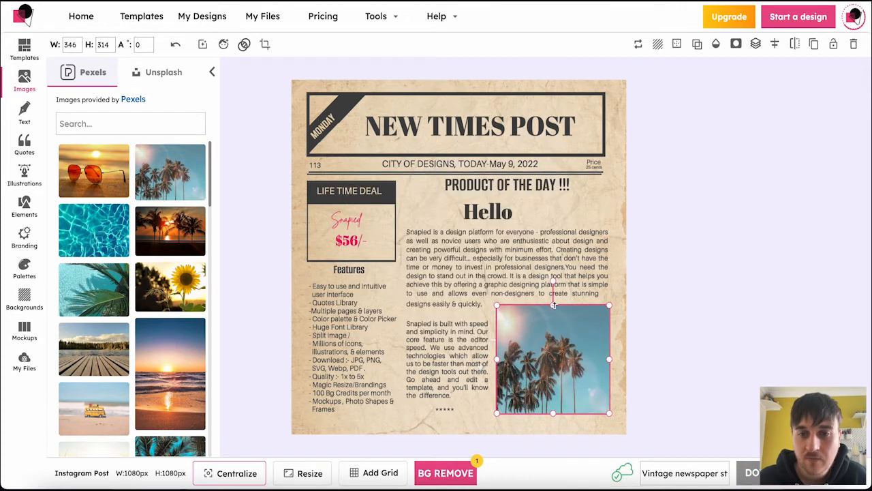
left_click_drag(554, 304, 554, 307)
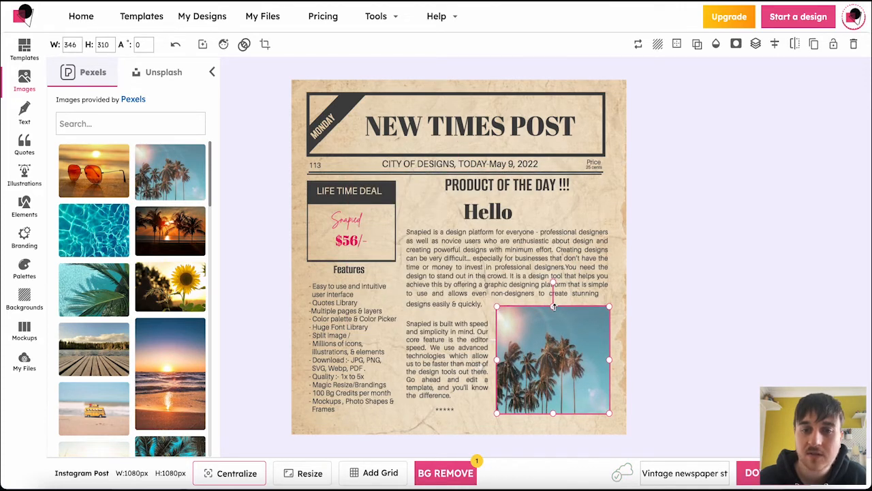
left_click(119, 124)
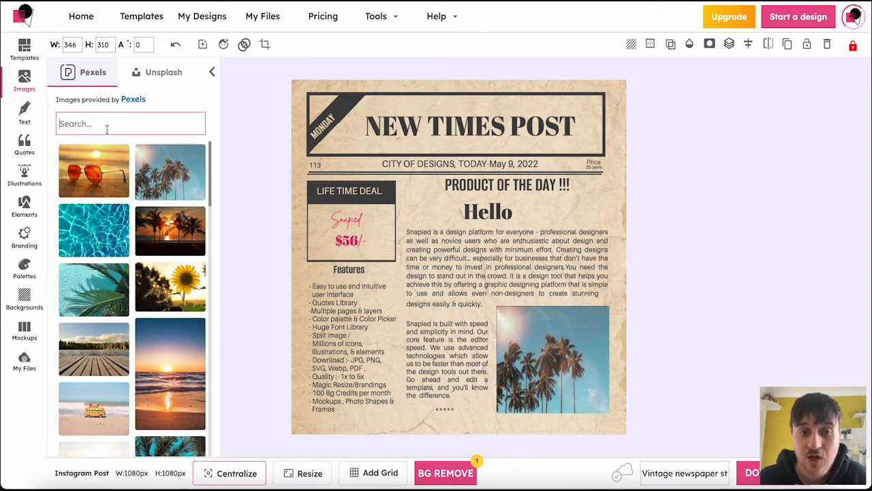
Step: Add the "Thank You! 50k" text design onto the palm tree photo and scale it down to fit within the picture
left_click(24, 113)
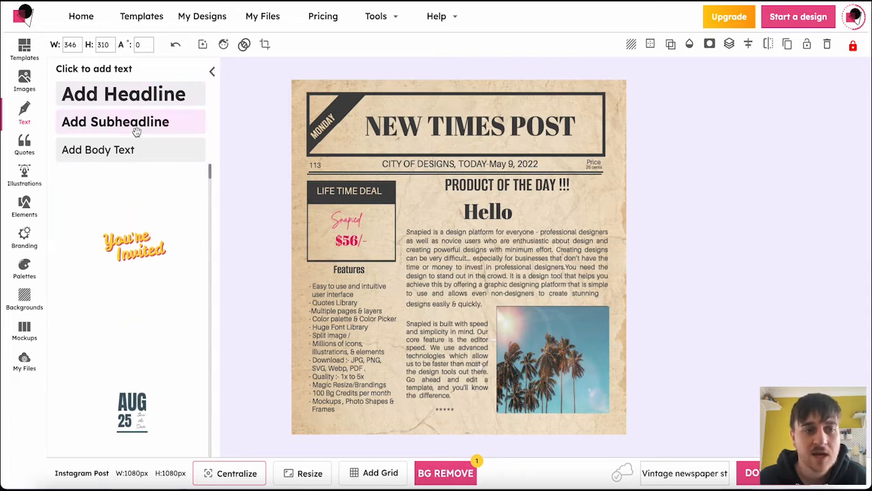
scroll(133, 286, "down", 3)
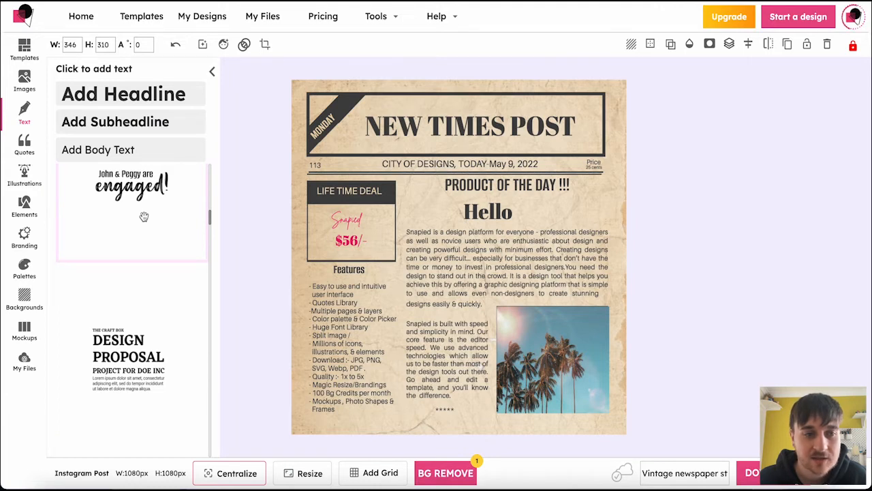
scroll(144, 216, "down", 5)
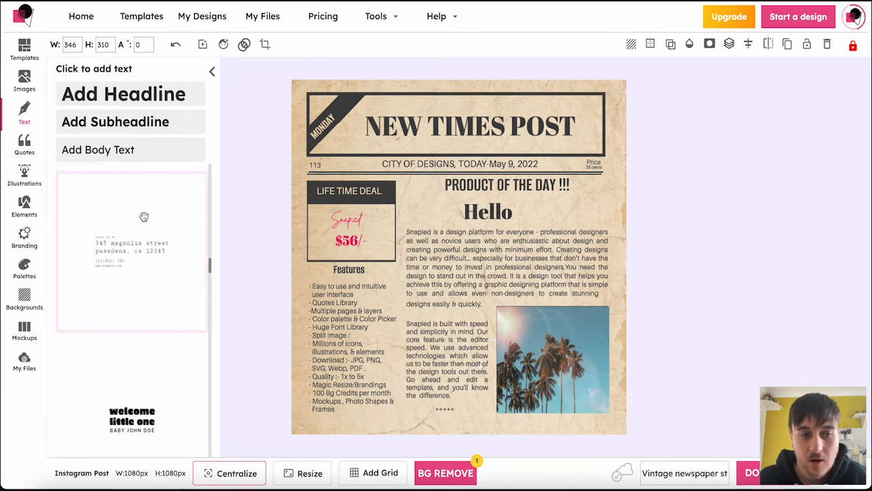
scroll(144, 216, "down", 5)
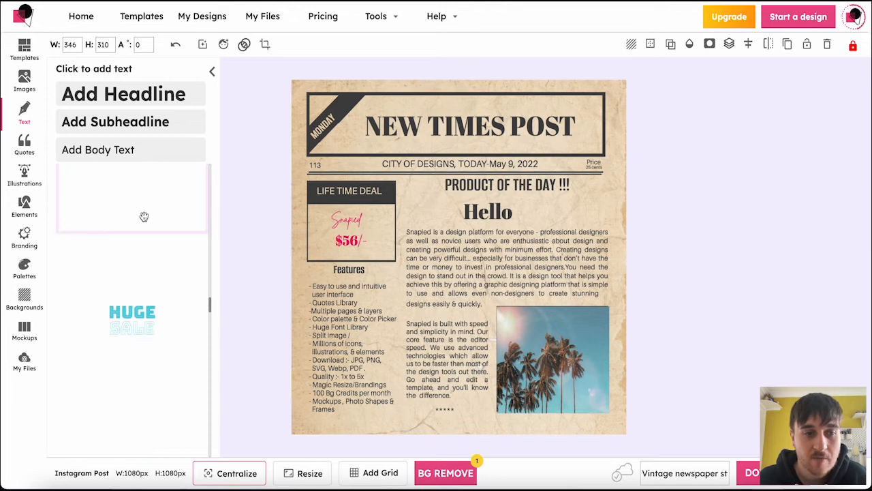
scroll(180, 255, "down", 1)
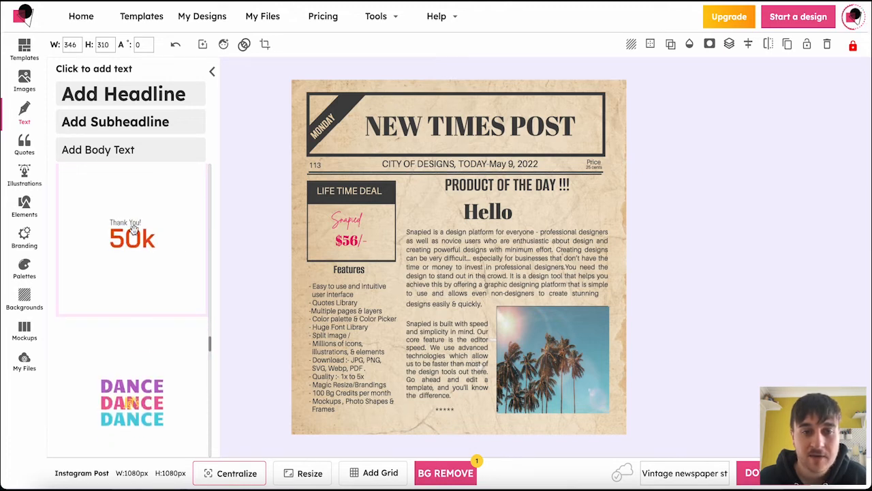
left_click_drag(134, 229, 579, 361)
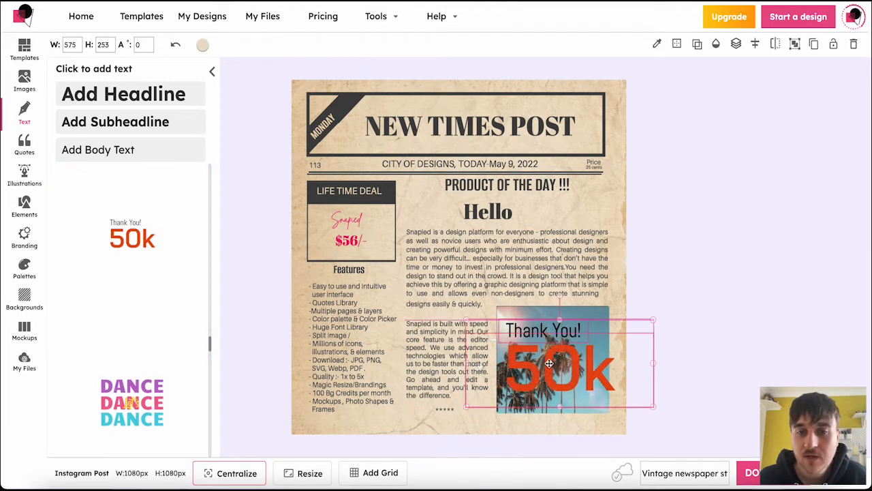
left_click_drag(654, 315, 621, 333)
mouse_move(554, 367)
left_mouse_down()
mouse_move(569, 362)
mouse_move(556, 350)
mouse_move(562, 355)
left_mouse_up()
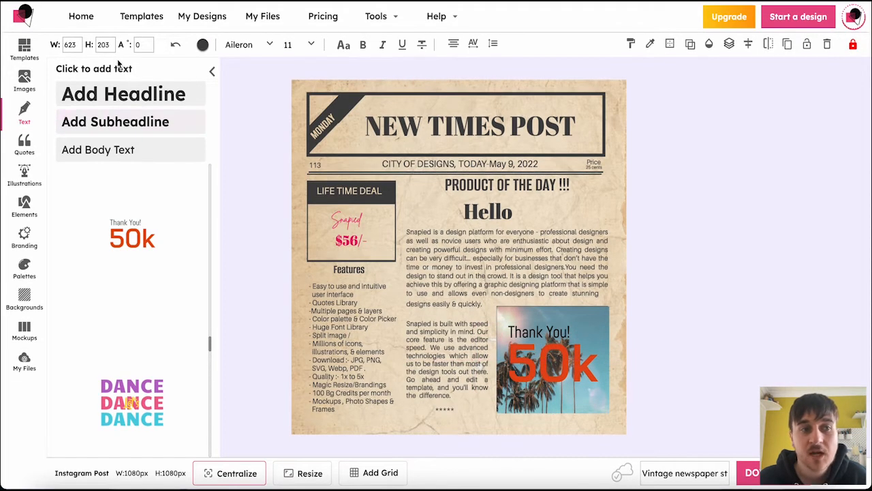
Step: Browse the quote library's category list from Inspirational to Sad and look at the available quote languages
left_click(25, 144)
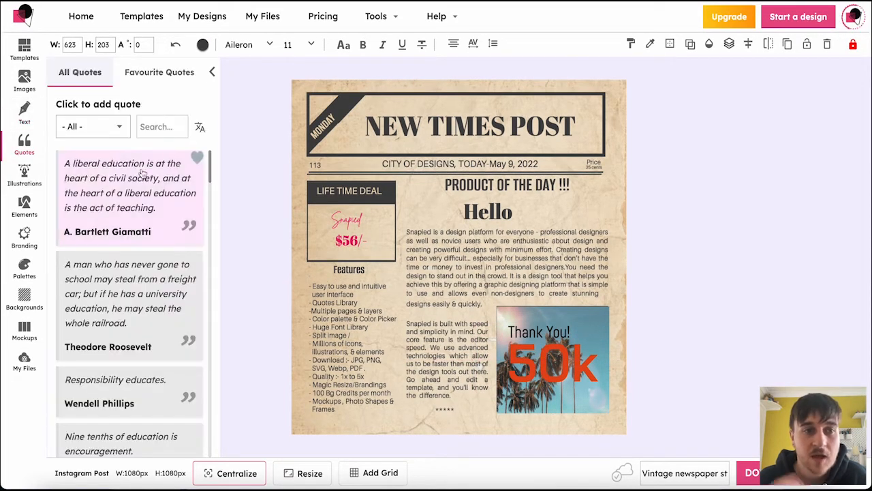
left_click(162, 126)
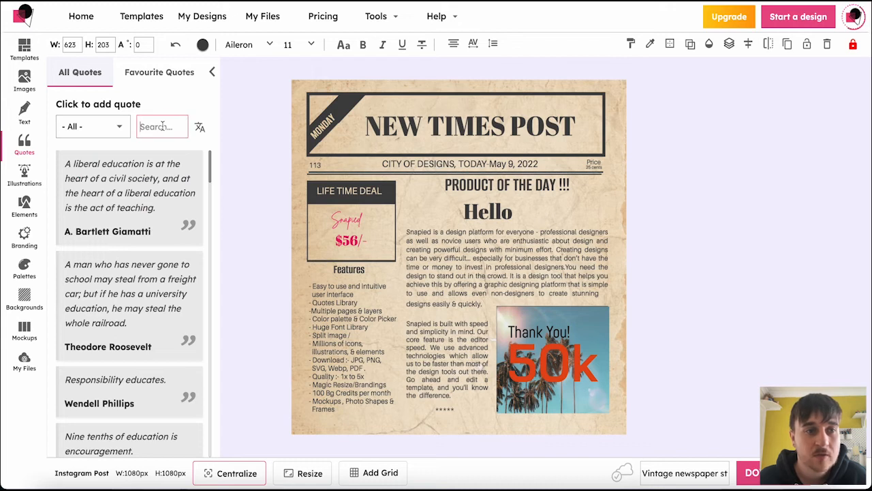
left_click(120, 126)
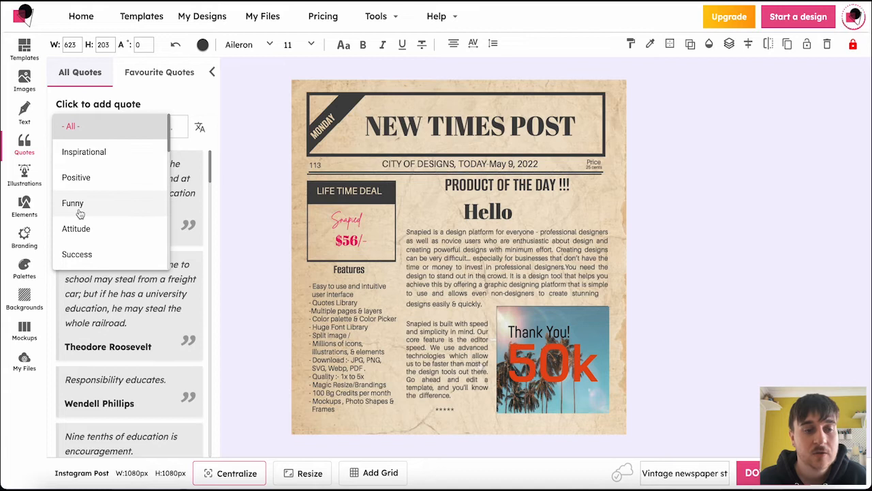
scroll(101, 252, "down", 3)
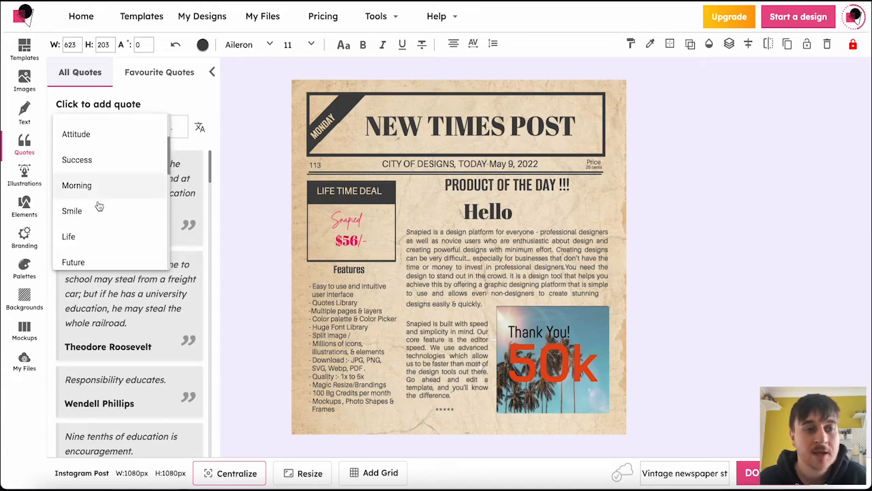
scroll(90, 259, "down", 1)
scroll(90, 259, "down", 2)
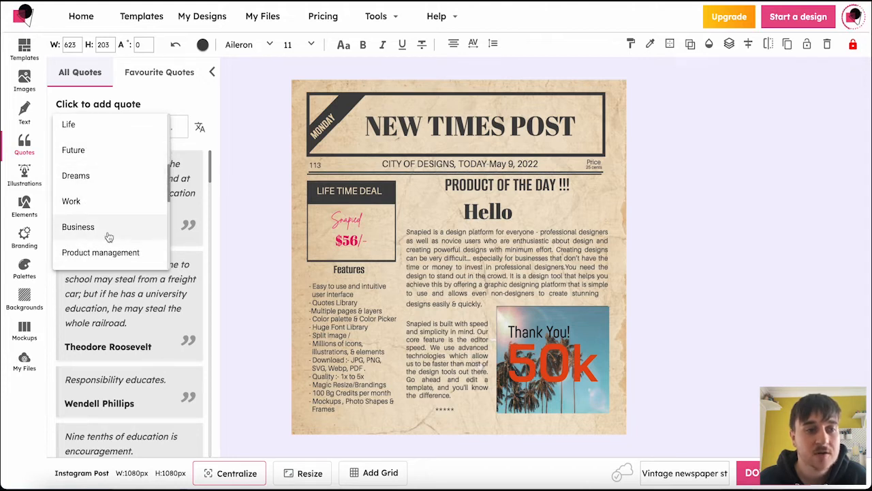
scroll(105, 231, "down", 2)
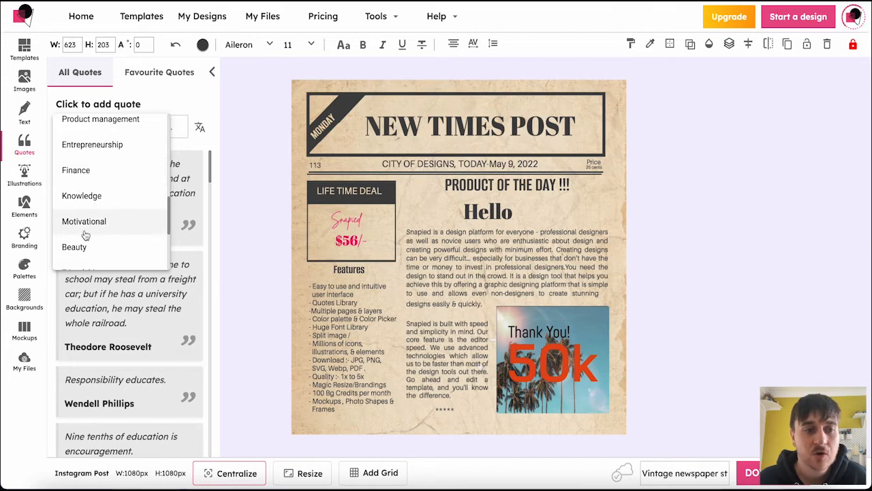
scroll(106, 249, "down", 2)
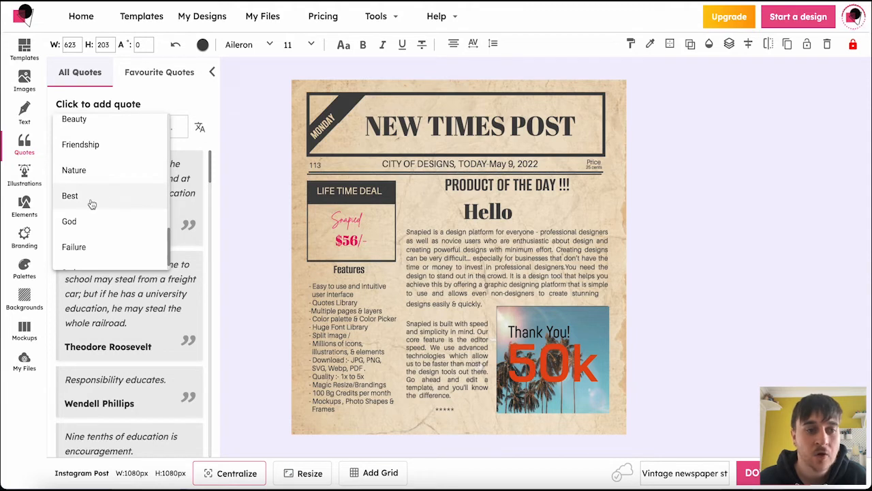
scroll(99, 247, "down", 1)
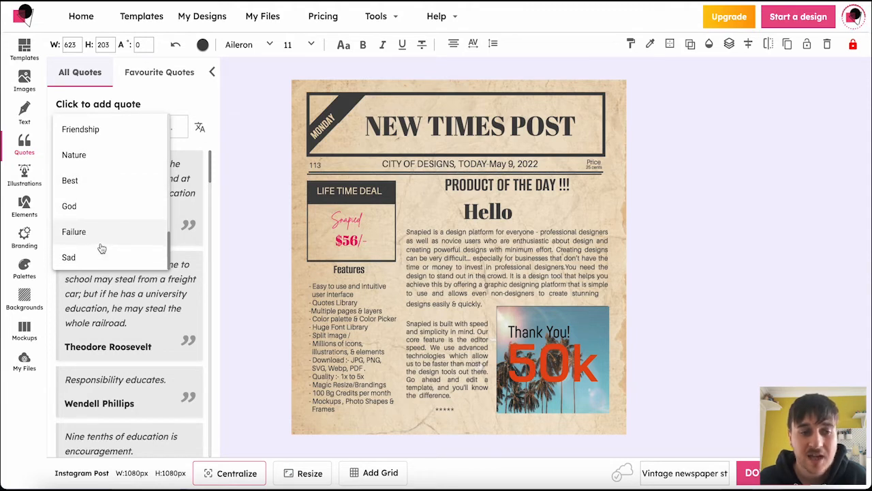
left_click(210, 113)
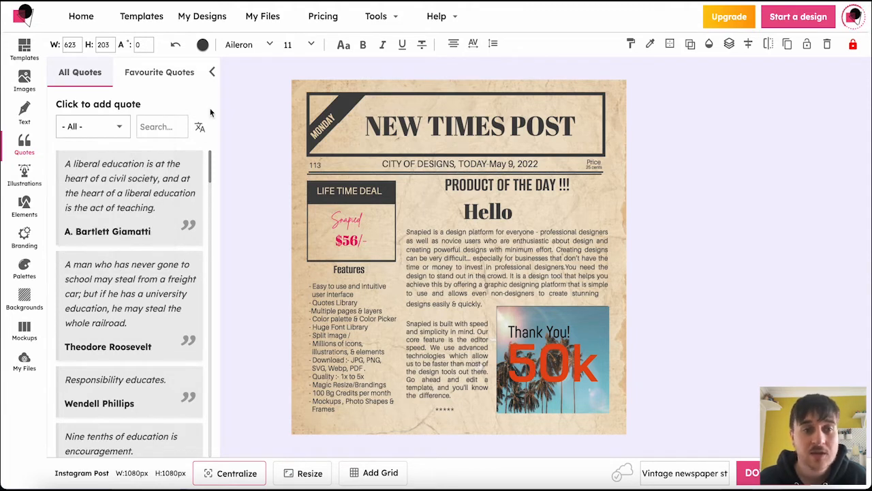
left_click(200, 128)
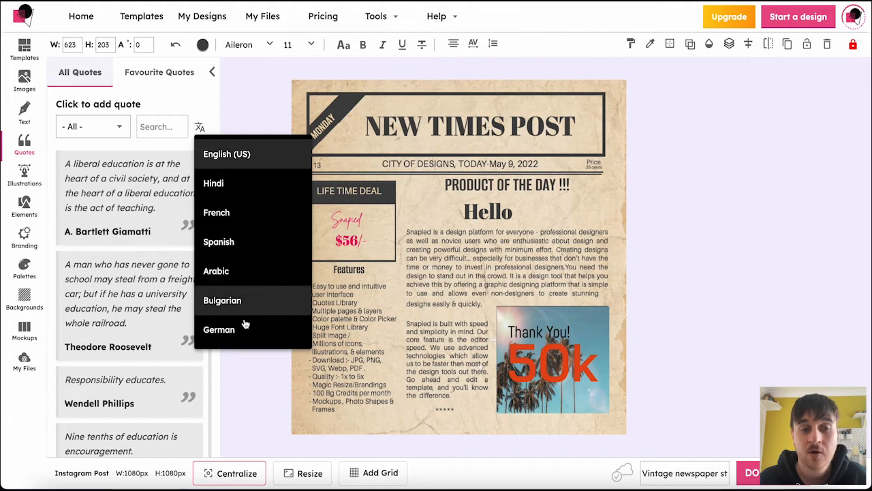
Step: Add the Theodore Roosevelt quote about a man who has never gone to school and shrink it into the space right of "Hello"
scroll(164, 272, "down", 1)
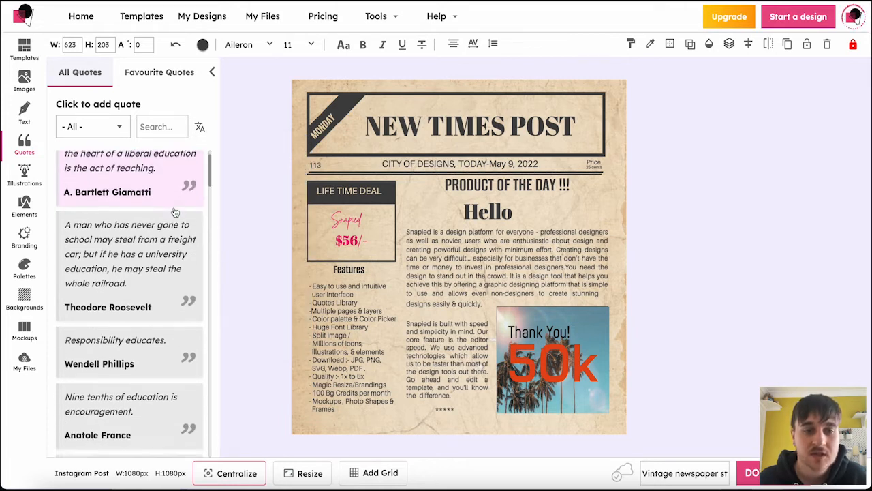
left_click(151, 246)
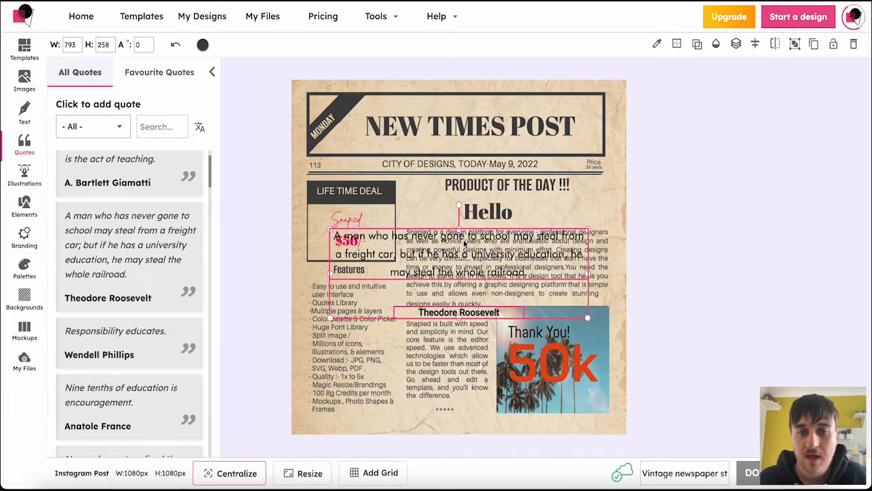
left_click_drag(494, 275, 573, 204)
left_click(617, 196)
left_click(299, 269)
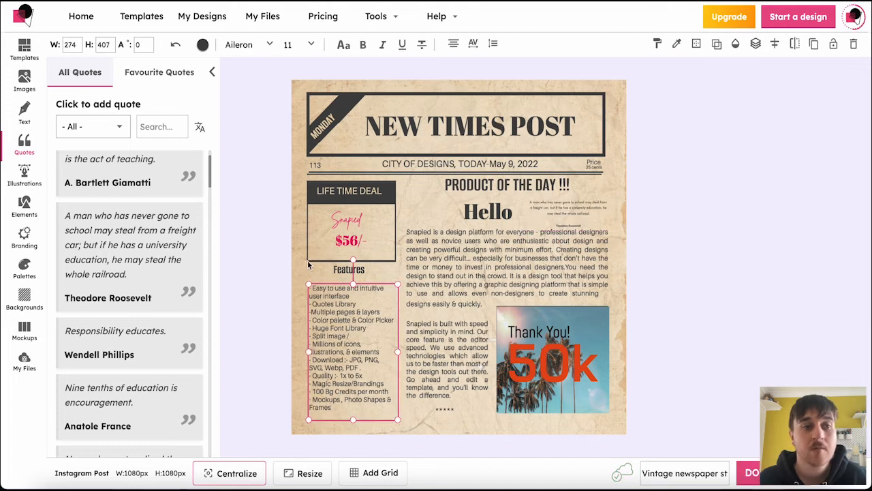
Step: Examine the illustration library's Popular, Pixabay and 3D collections, including the Pixabay category choices
left_click(24, 175)
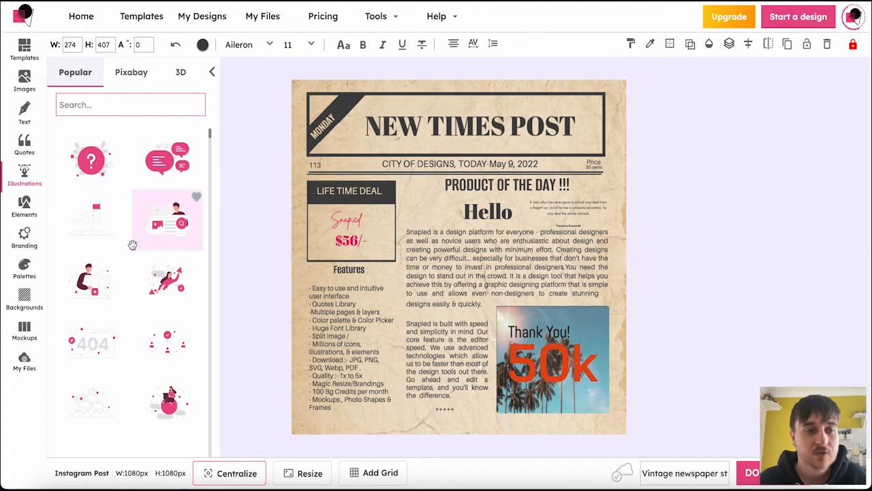
scroll(135, 204, "down", 5)
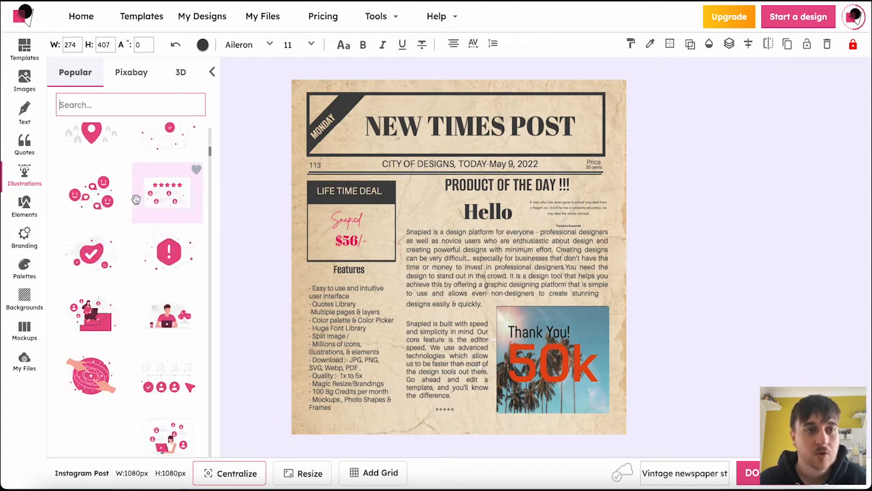
scroll(136, 199, "down", 5)
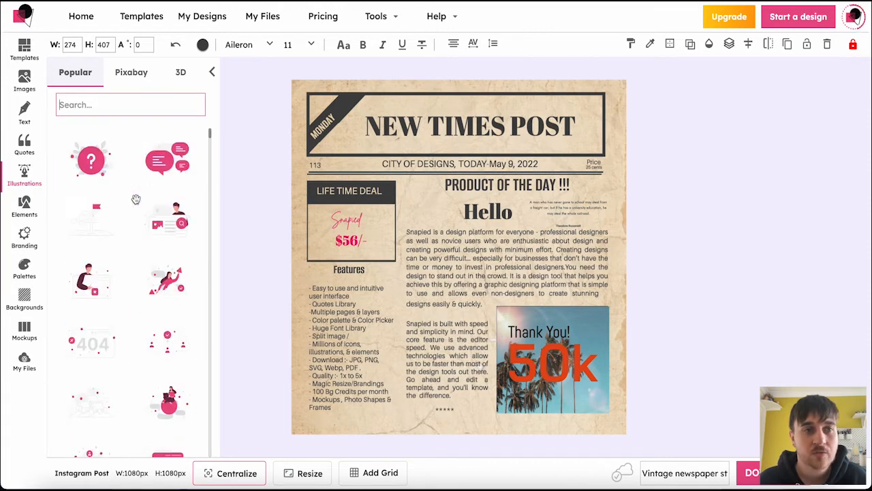
left_click(132, 72)
scroll(113, 180, "down", 5)
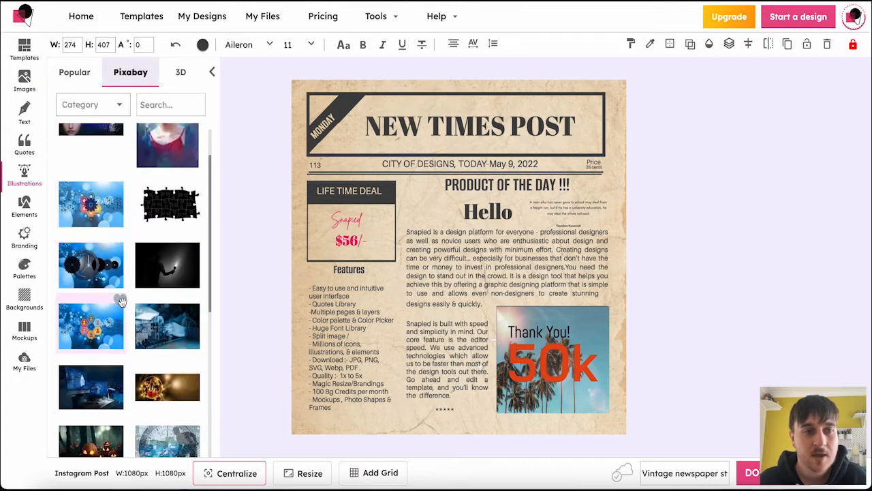
left_click(117, 104)
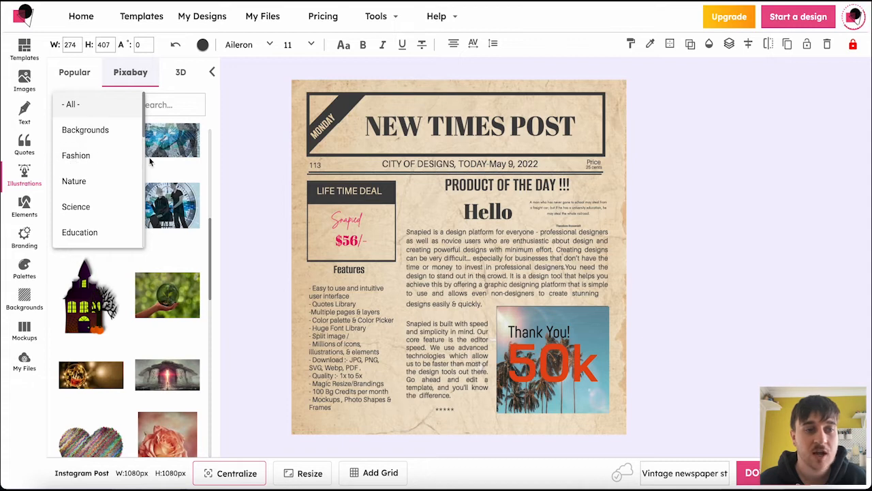
scroll(103, 230, "down", 1)
scroll(101, 230, "down", 1)
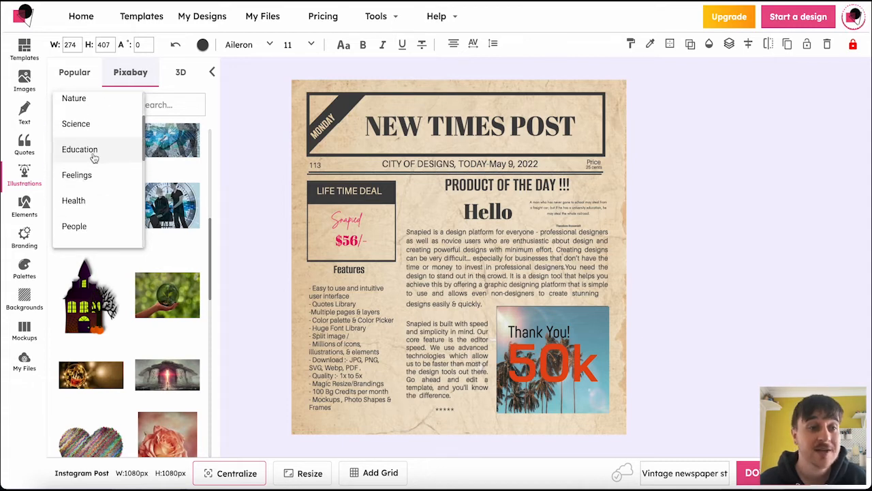
scroll(86, 234, "down", 1)
left_click(118, 265)
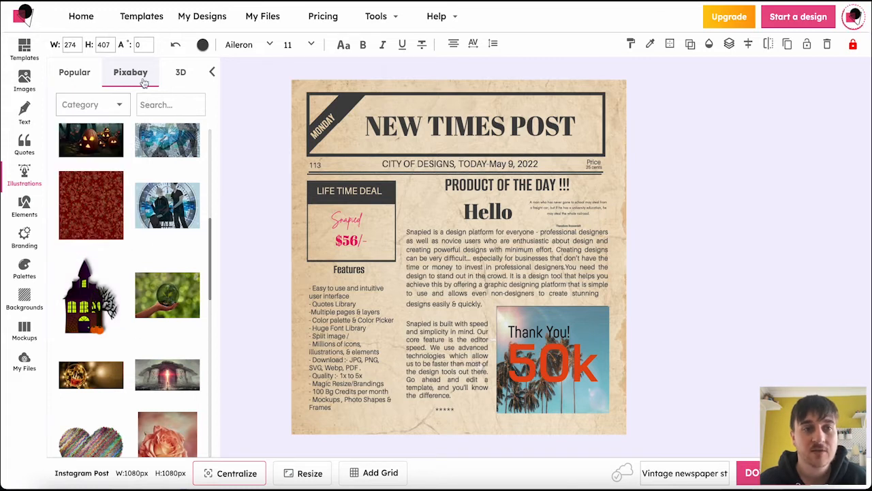
left_click(182, 75)
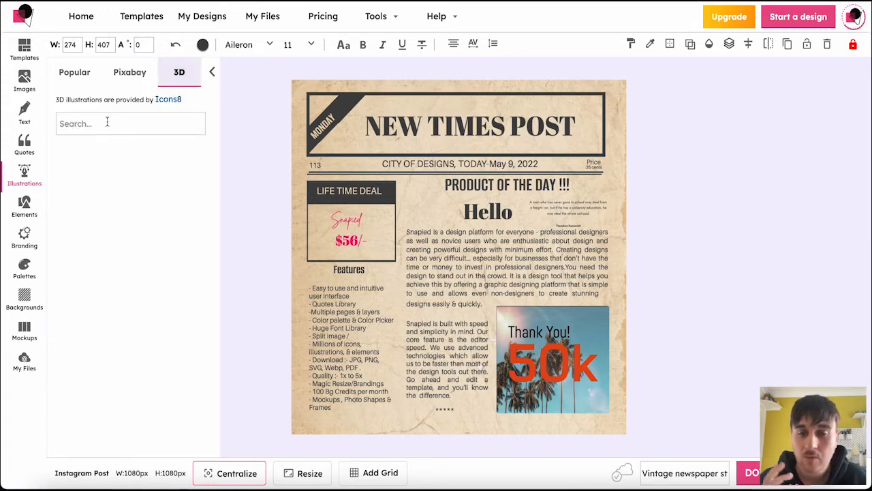
left_click(108, 128)
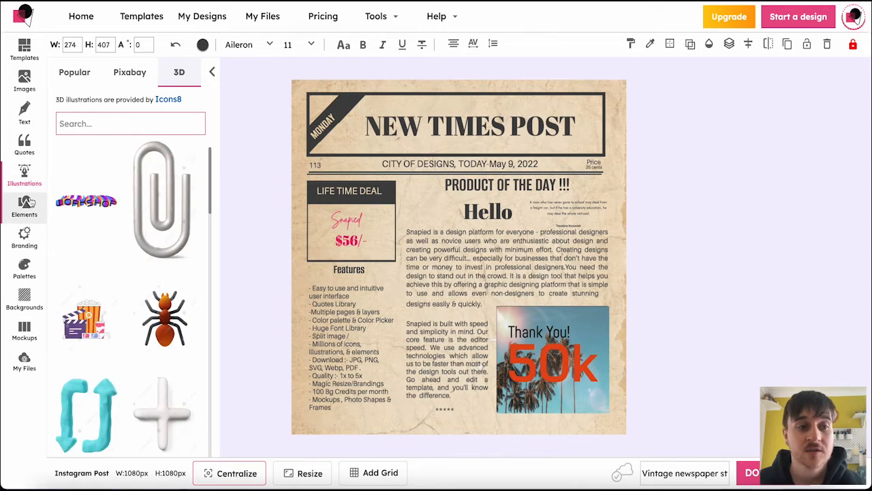
Step: Add the round gradient Instagram icon from Iconfinder and place it at 98 × 98 to the left of the "Hello" heading
left_click(24, 204)
left_click(163, 109)
left_click(119, 107)
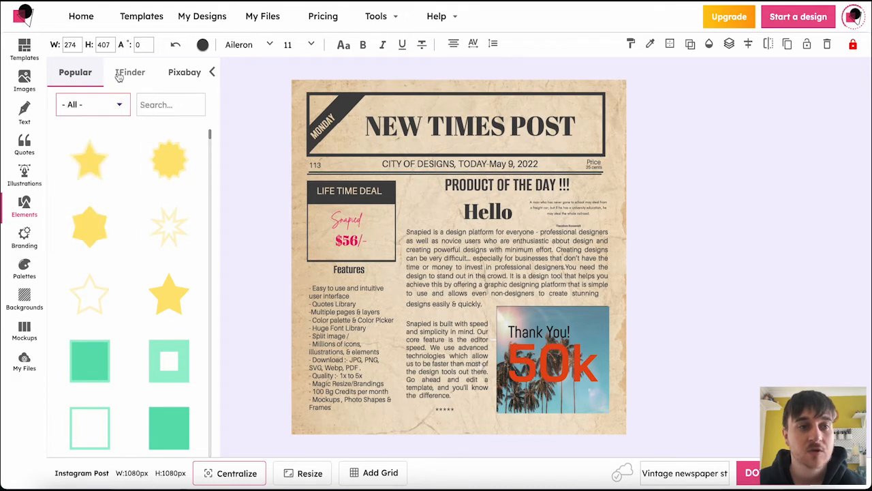
left_click(142, 80)
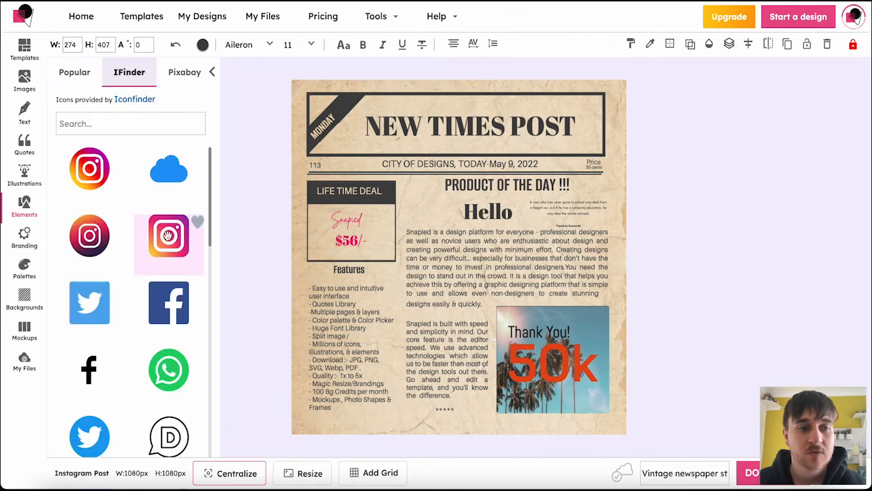
left_click(109, 238)
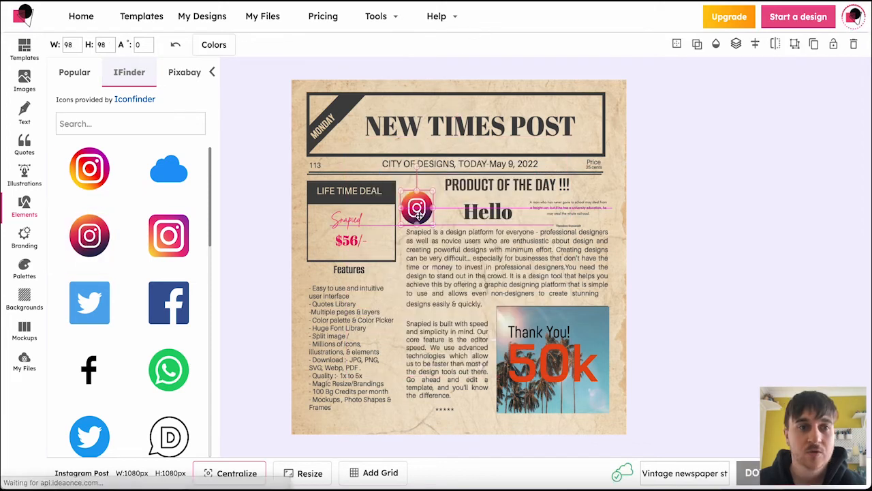
left_click(183, 72)
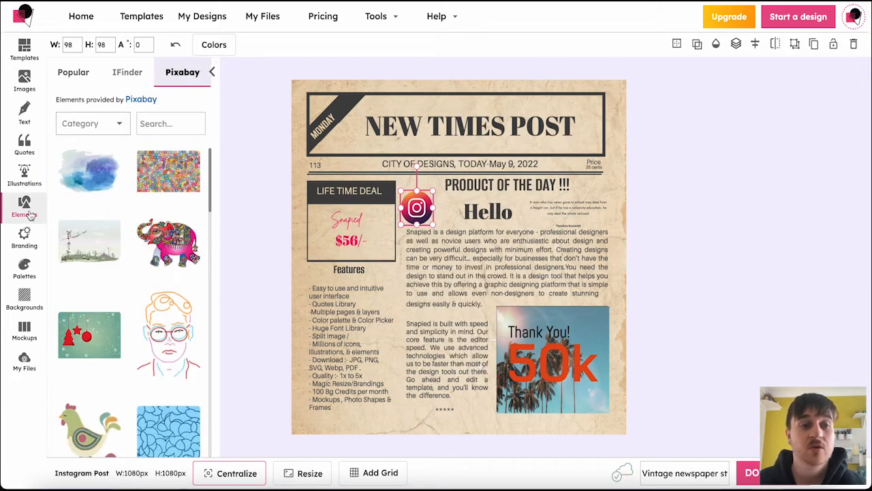
Step: Start a new brand preset named "Test Barnd" and set its logo position to the center of the template
left_click(23, 237)
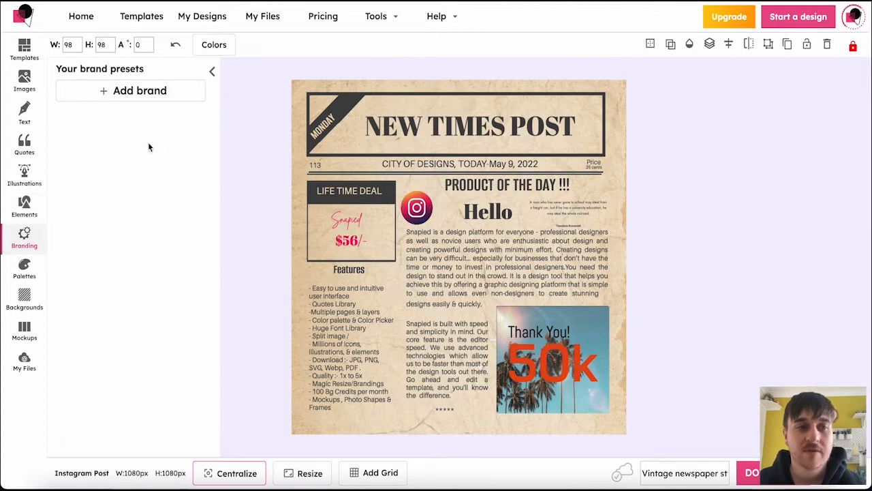
left_click(133, 92)
type("Test Barnd")
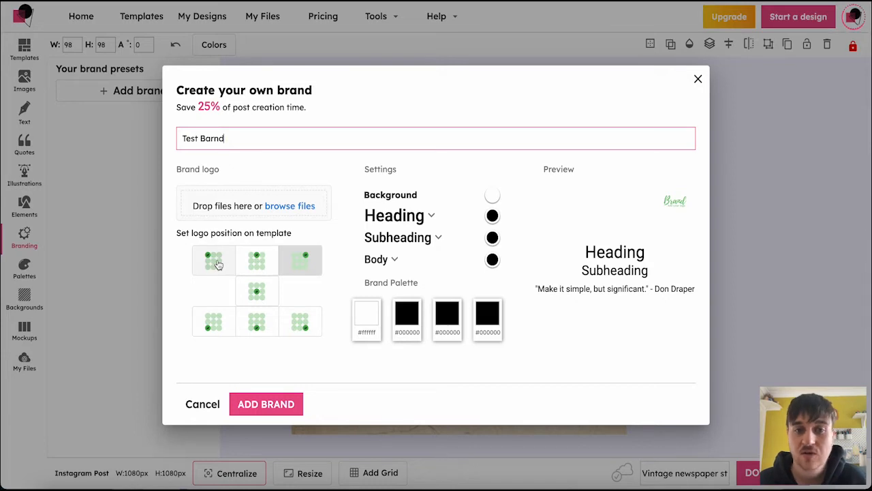
left_click(256, 291)
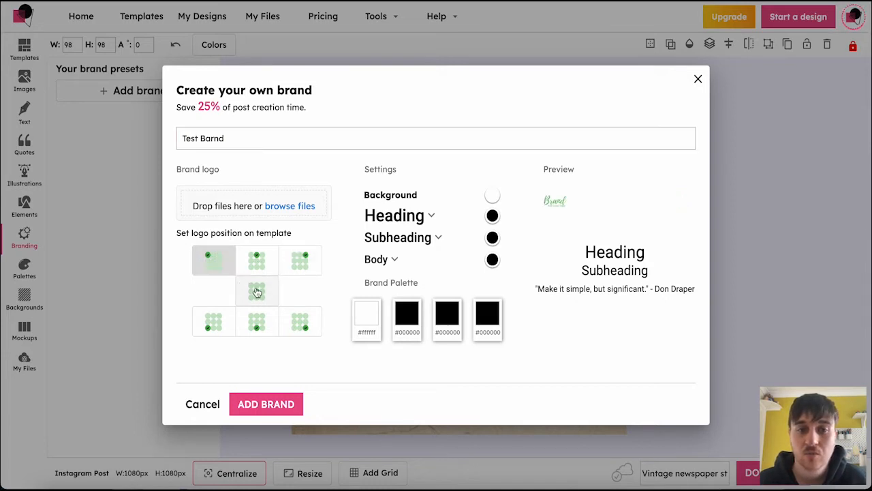
Step: Set the brand's background color to the light pink shade #fce4ec
left_click(492, 197)
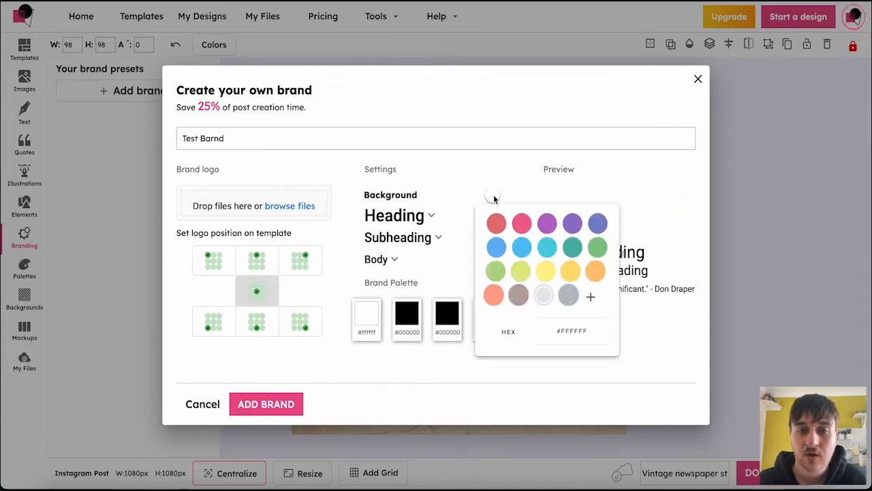
left_click(522, 227)
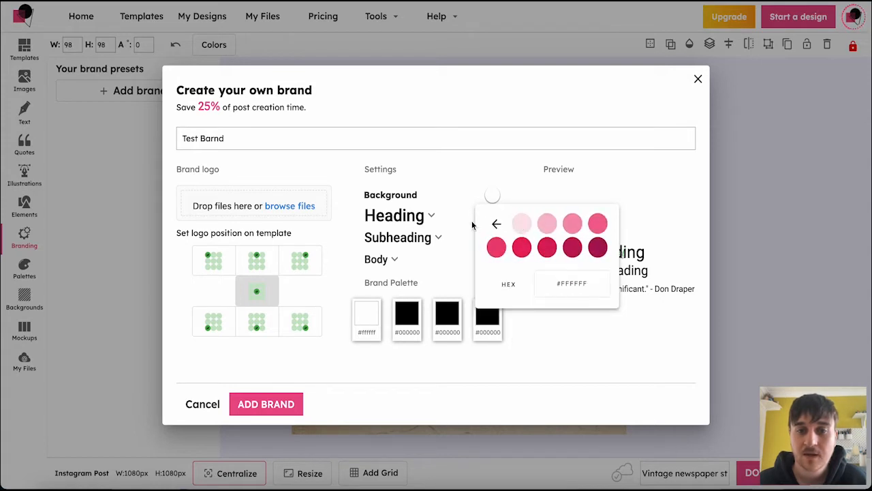
left_click(522, 226)
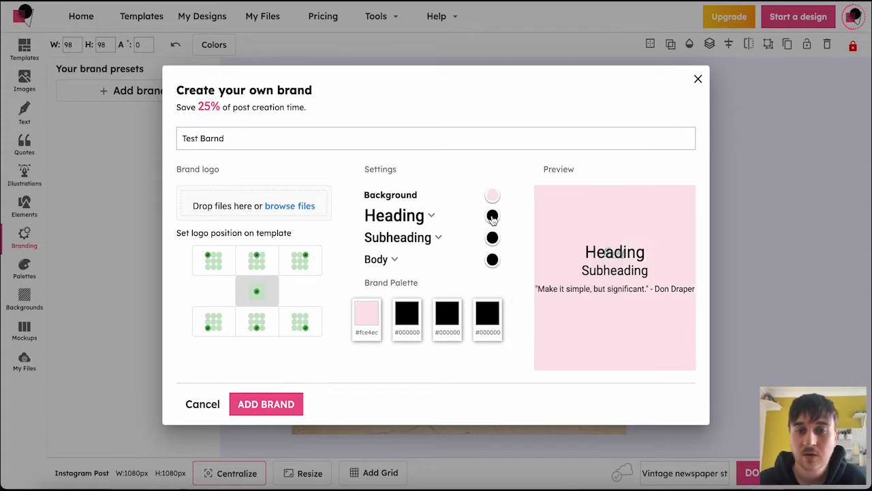
Step: Examine the color and font choices for the brand's heading, and close the brand form without saving it
left_click(493, 216)
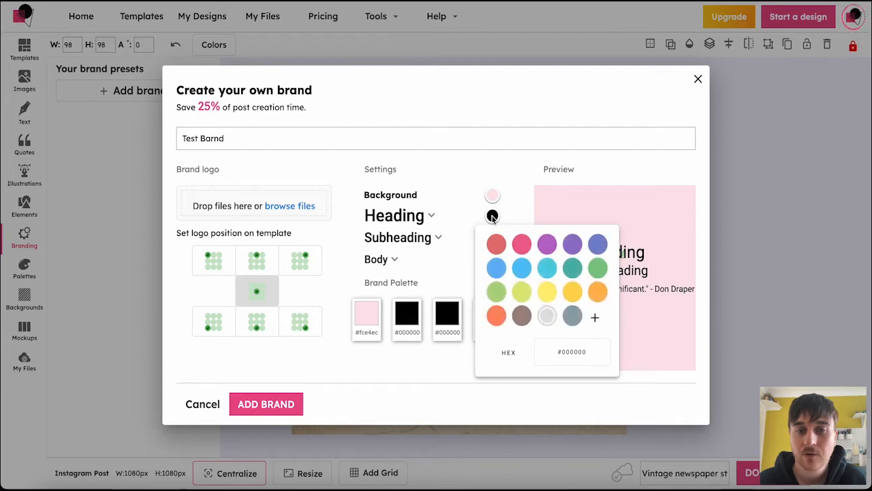
left_click(492, 218)
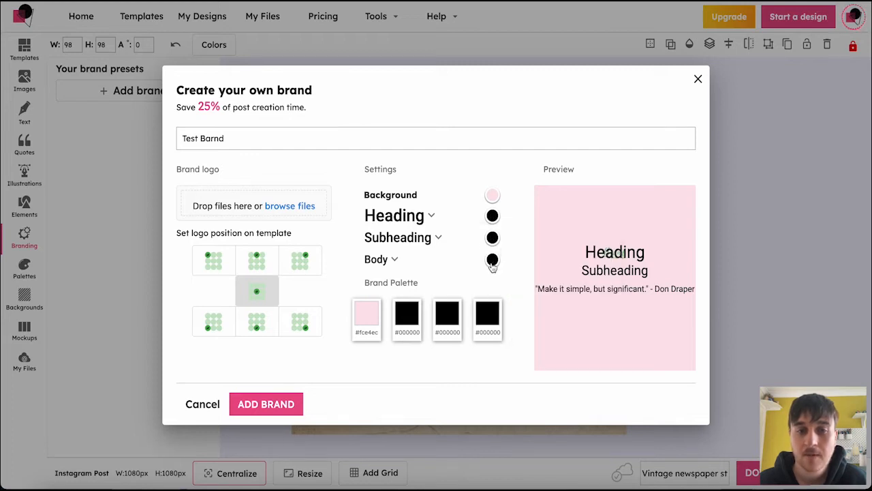
left_click(431, 218)
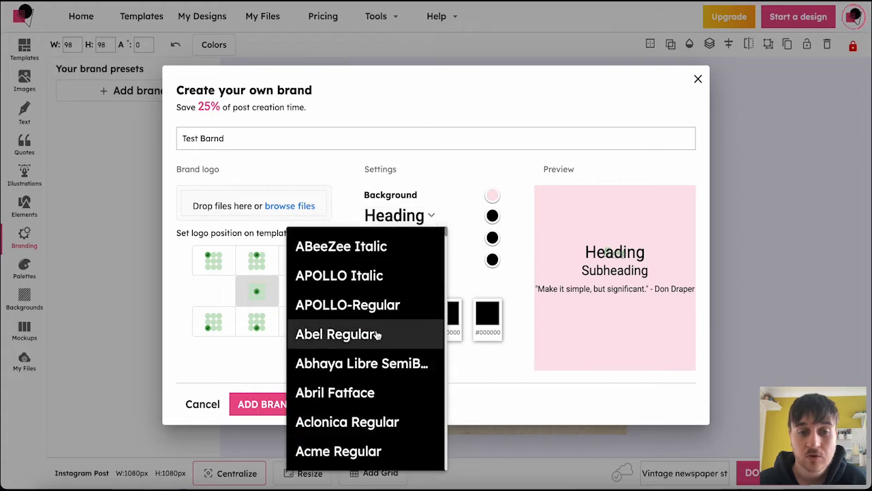
scroll(377, 333, "down", 8)
scroll(377, 332, "down", 5)
left_click(347, 305)
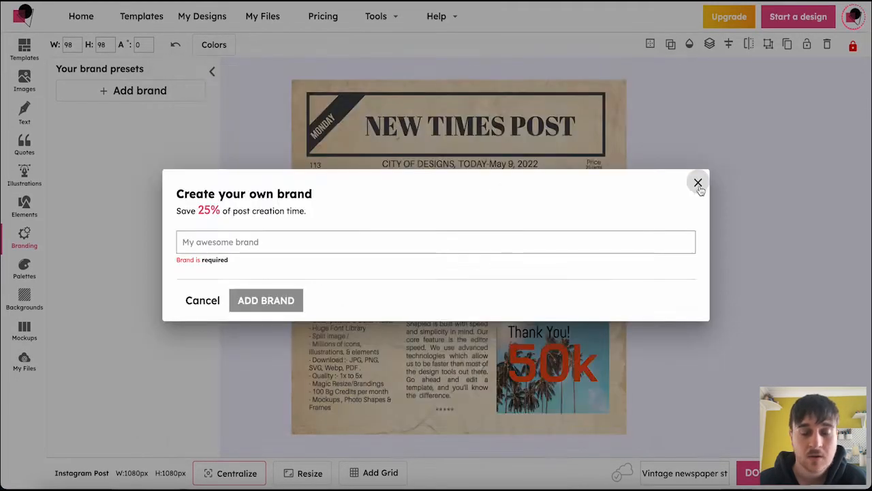
left_click(698, 183)
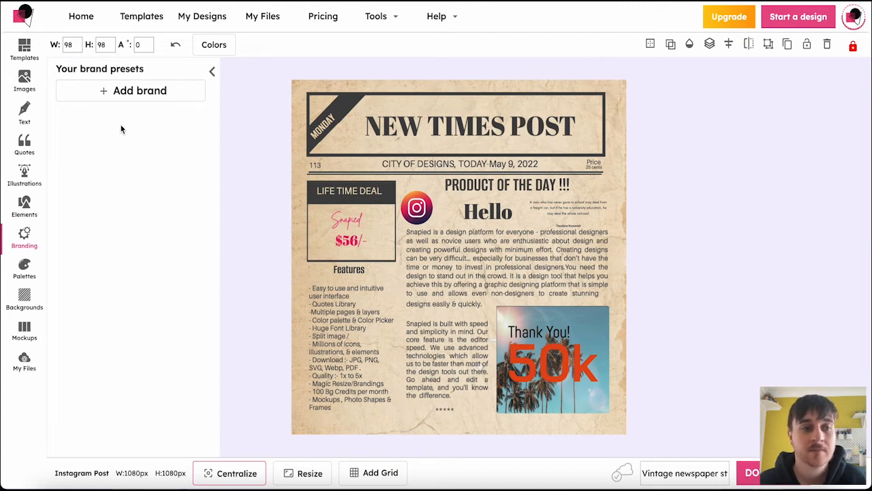
Step: Examine the ready-made color palettes and the background image library
left_click(25, 268)
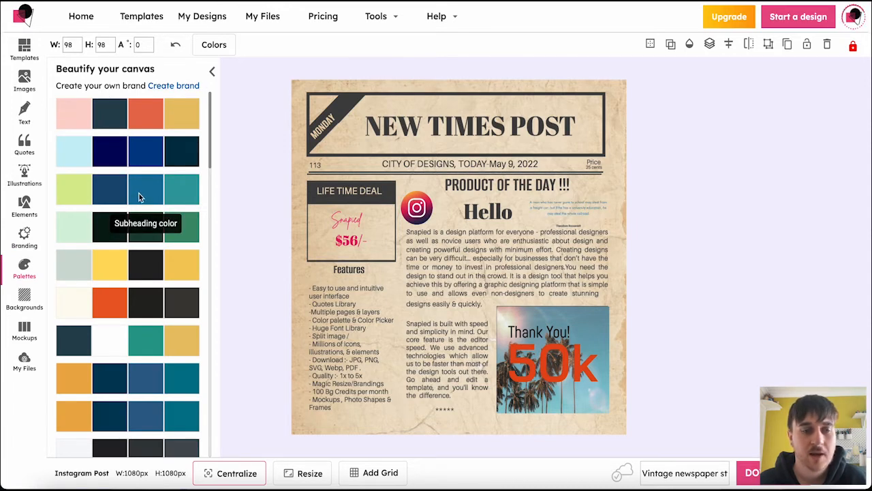
scroll(141, 235, "down", 3)
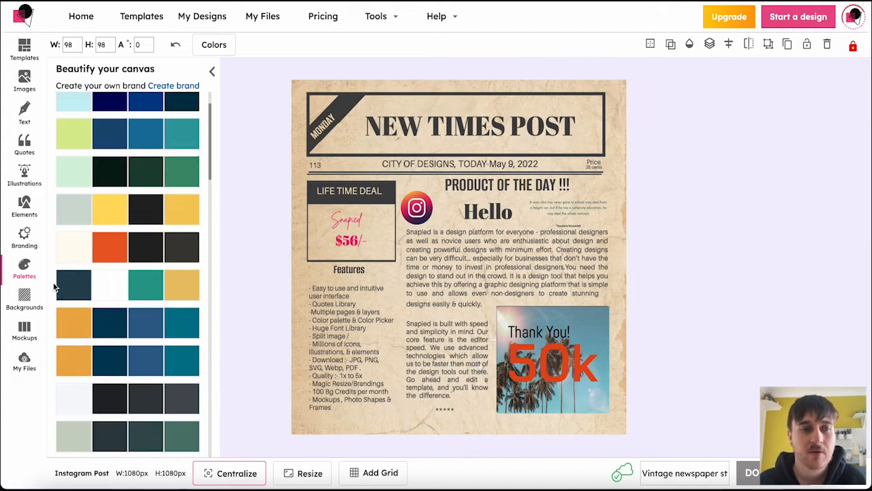
left_click(25, 300)
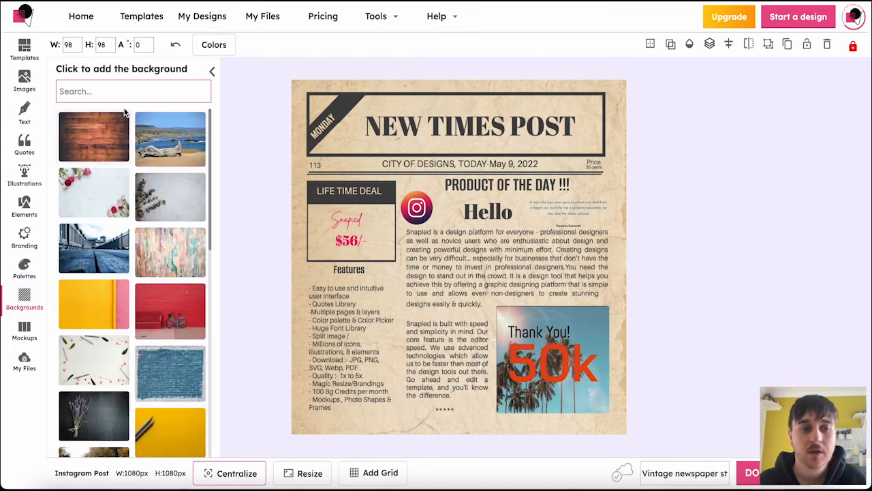
scroll(181, 143, "down", 10)
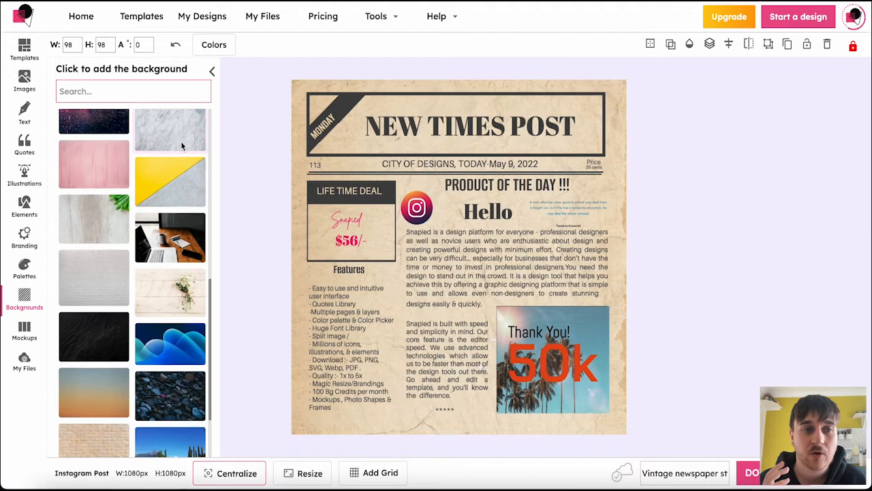
scroll(182, 147, "up", 5)
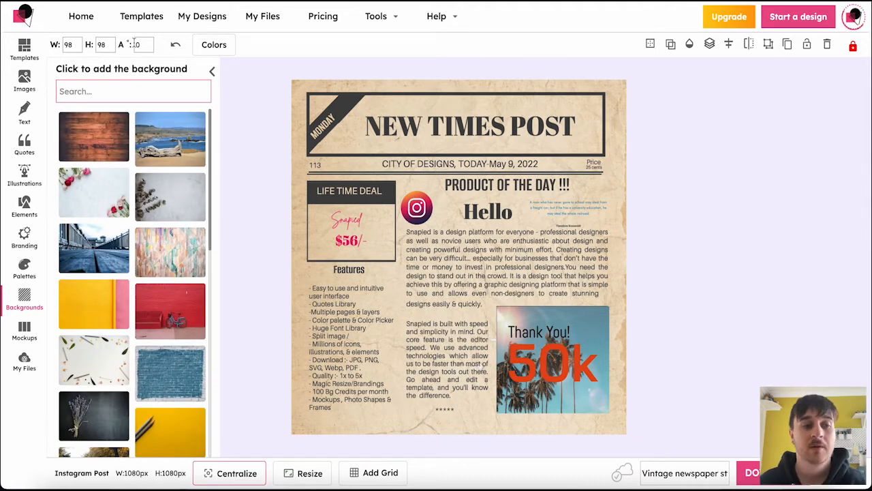
Step: Try the mockup photo of a desktop monitor on the canvas and enlarge it
left_click(24, 331)
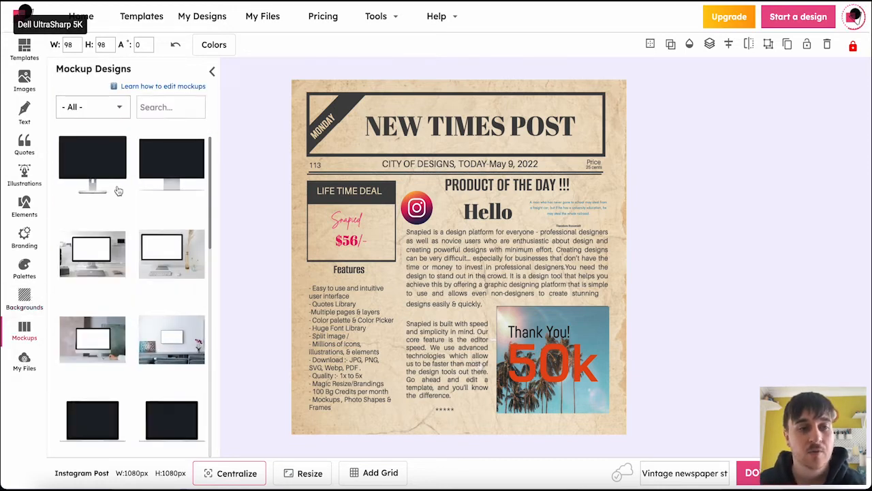
scroll(121, 218, "down", 2)
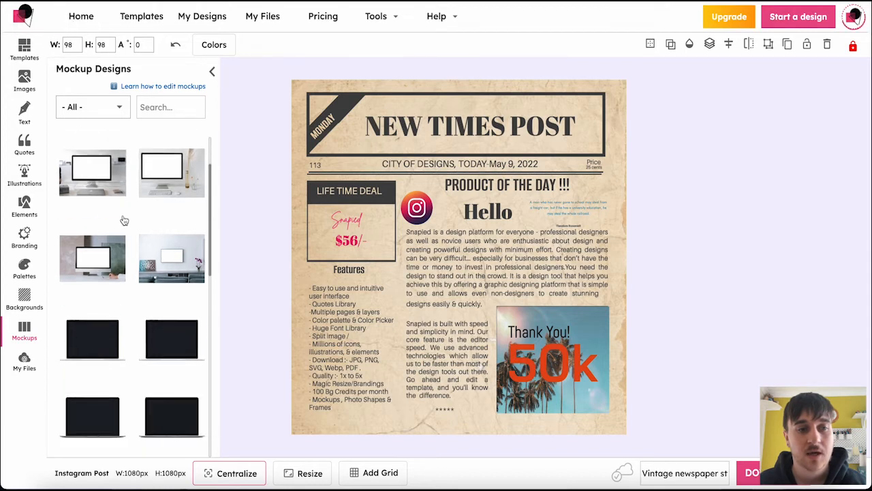
left_click(96, 168)
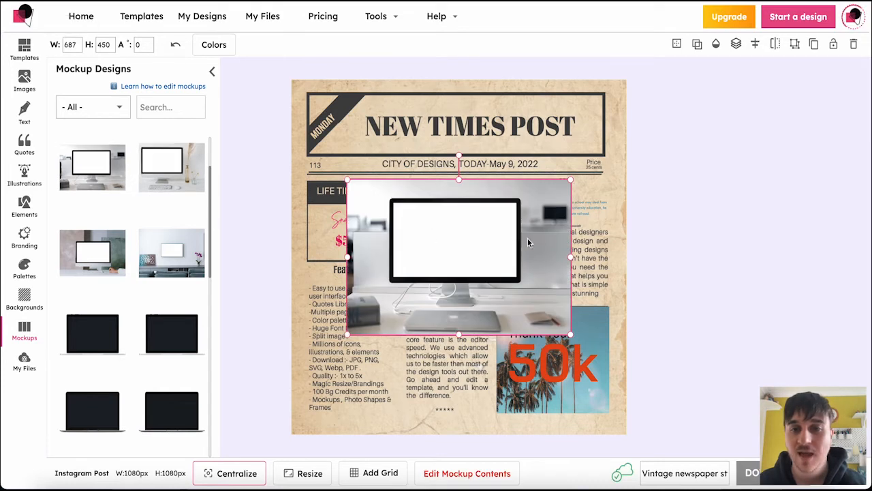
left_click_drag(572, 180, 643, 152)
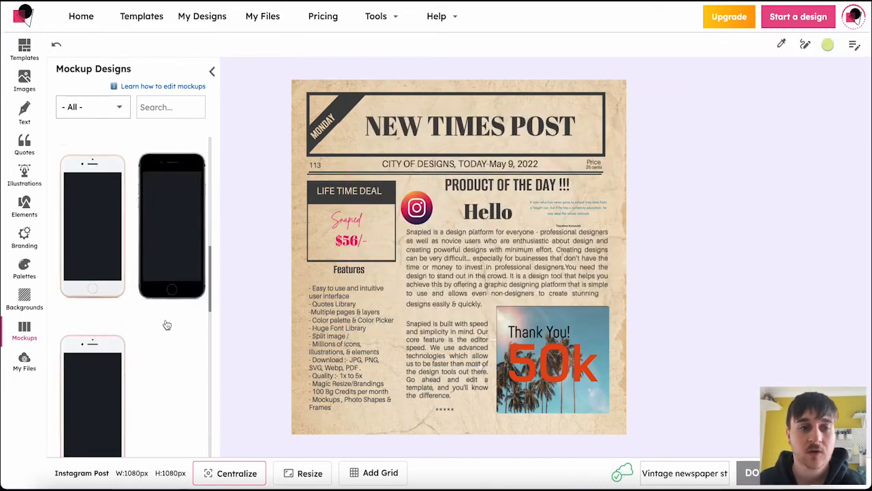
Step: Look through the phone mockups and open the collection of uploaded files
scroll(166, 325, "down", 7)
scroll(159, 252, "up", 5)
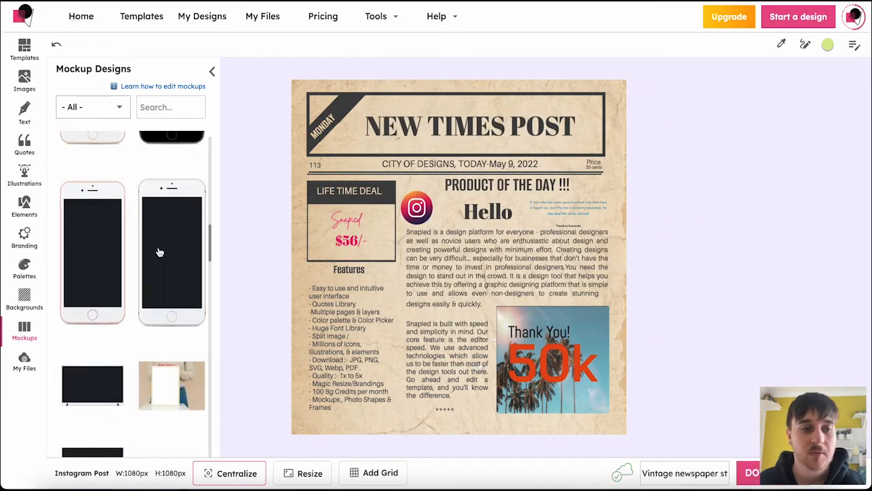
scroll(153, 279, "down", 5)
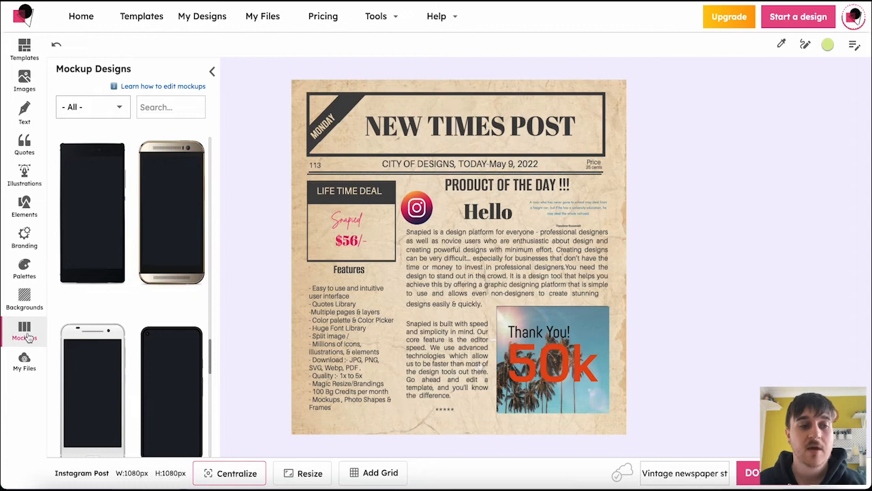
left_click(24, 362)
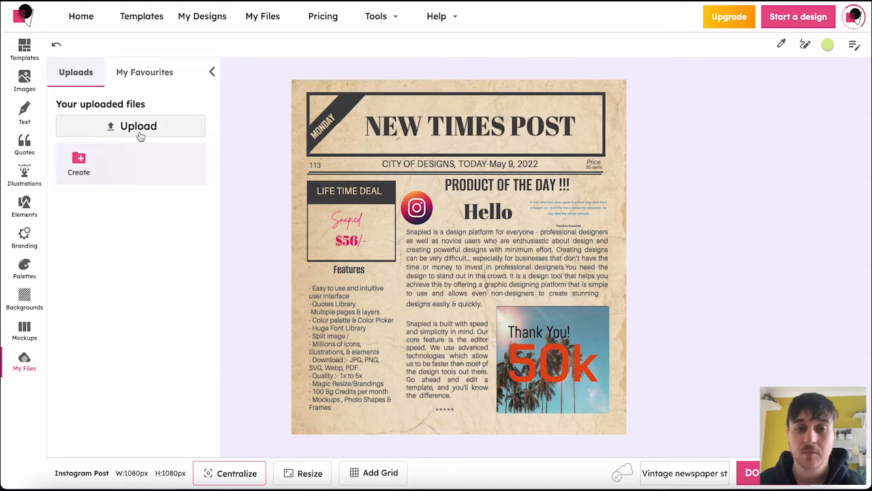
Step: Change the font of the "NEW TIMES POST" headline to Amarante Regular
left_click(461, 130)
left_click(289, 45)
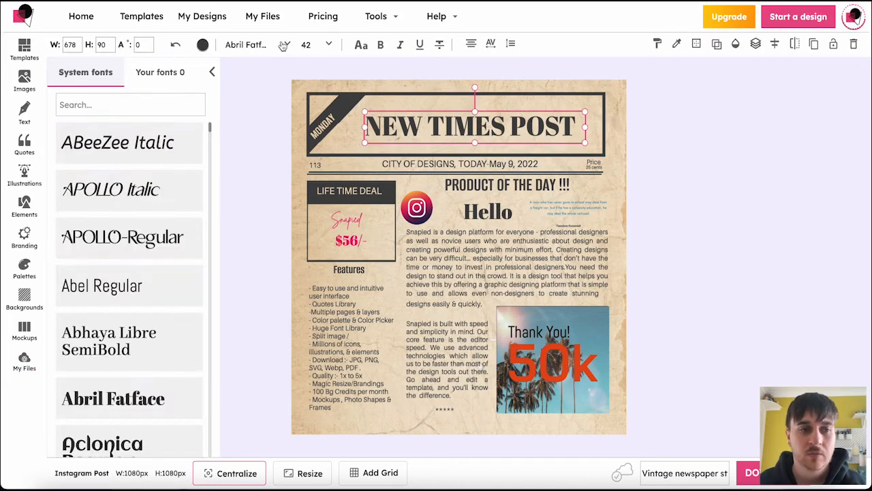
scroll(137, 200, "down", 15)
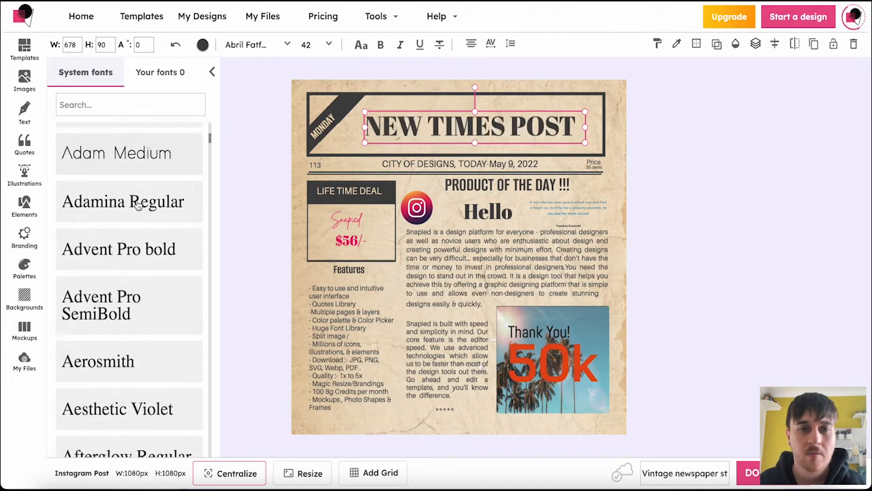
scroll(136, 199, "down", 15)
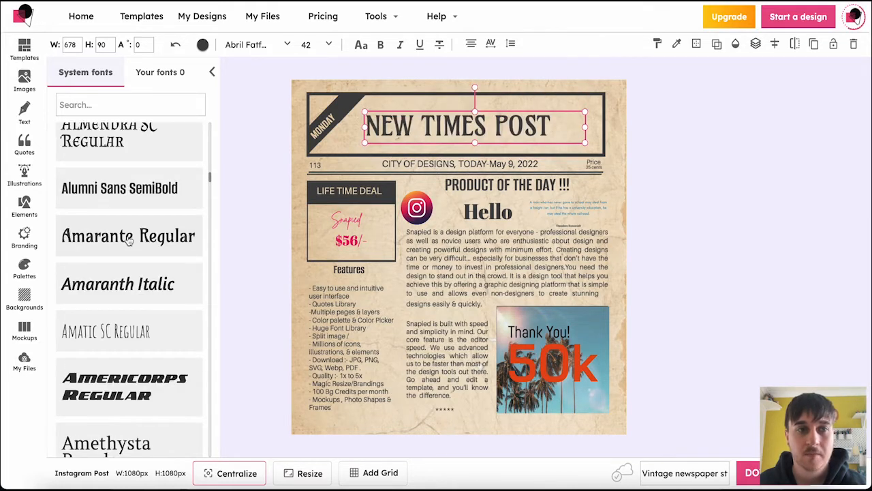
left_click(129, 238)
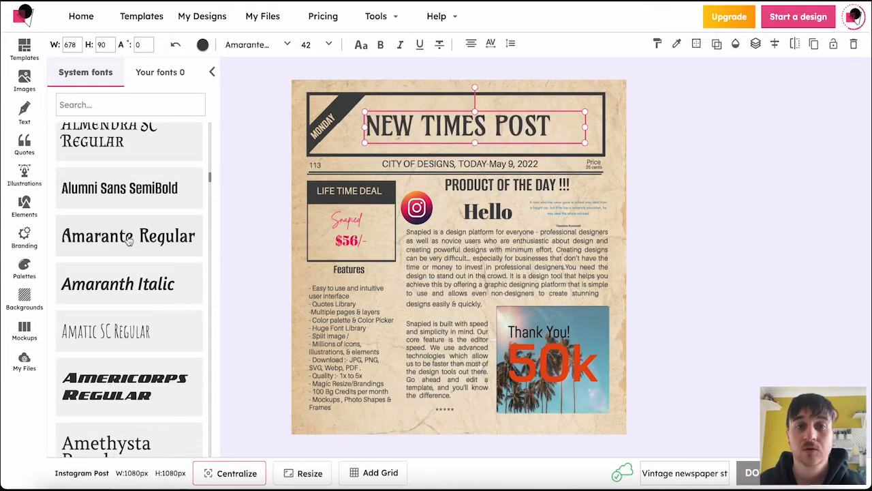
Step: Recolor the "NEW TIMES POST" headline dark brown and set its font size to 48
left_click(202, 45)
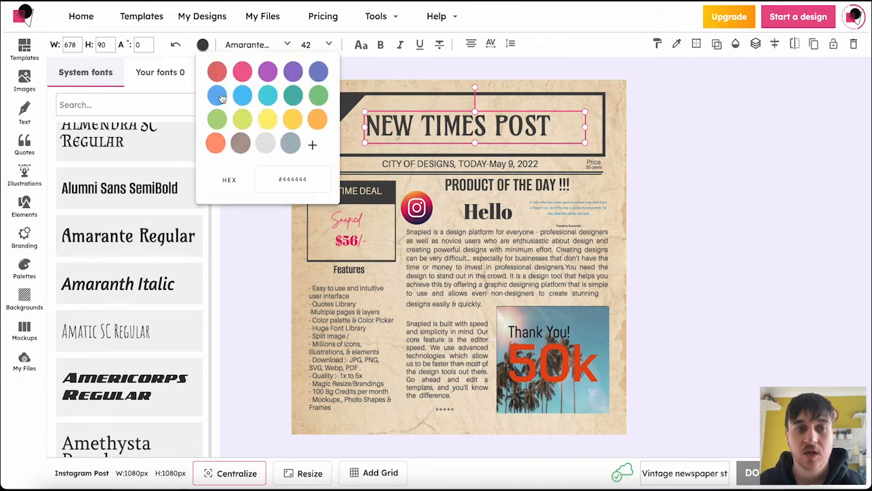
left_click(243, 142)
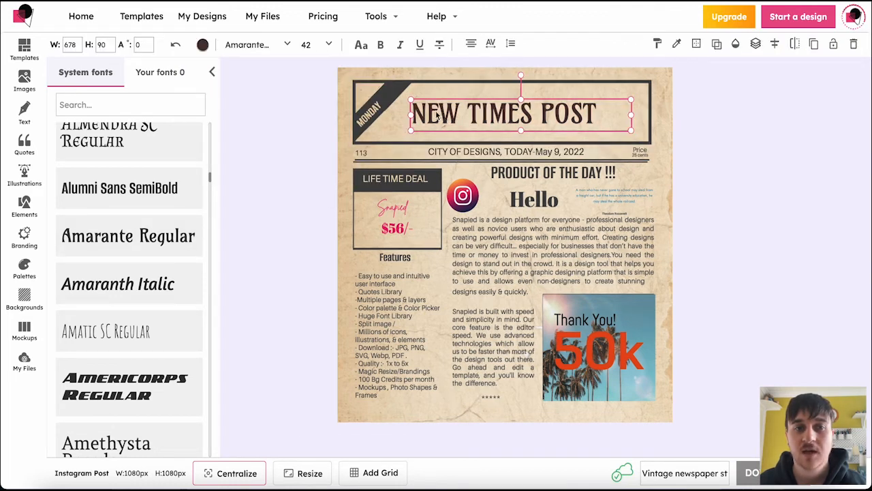
left_click(329, 45)
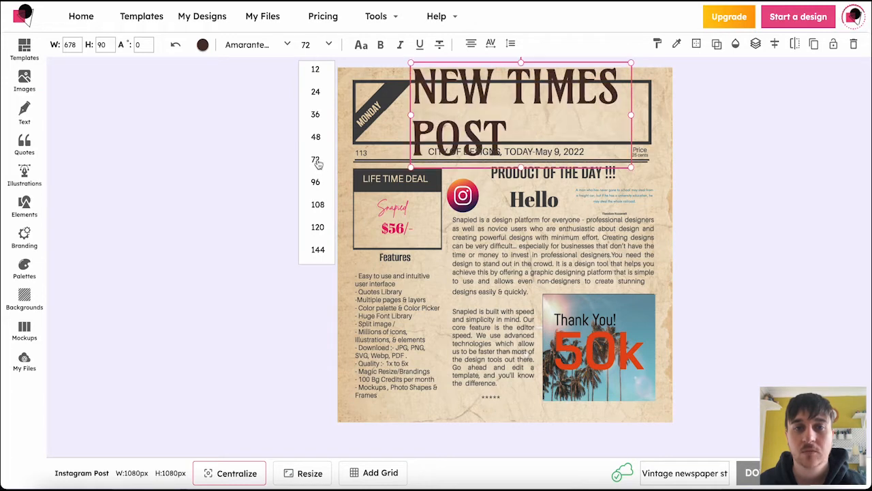
left_click(362, 45)
left_click(362, 46)
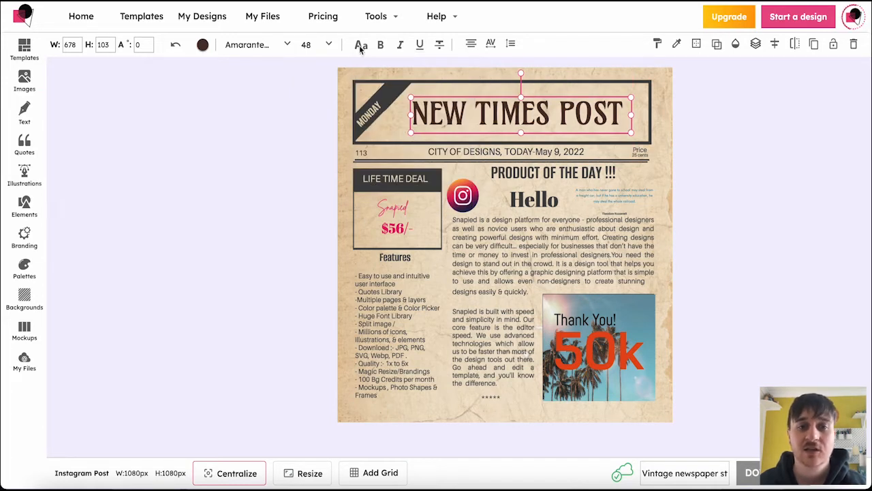
left_click(361, 46)
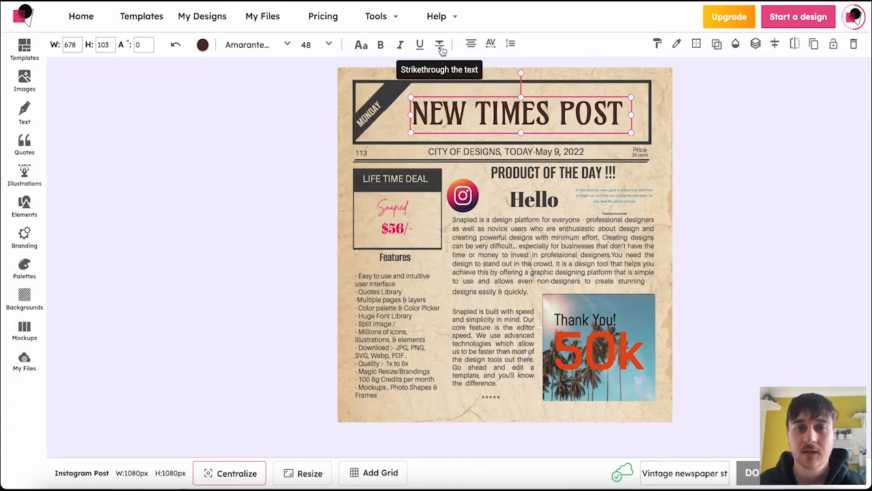
Step: Widen the letter spacing of the "NEW TIMES POST" headline slightly
left_click(490, 44)
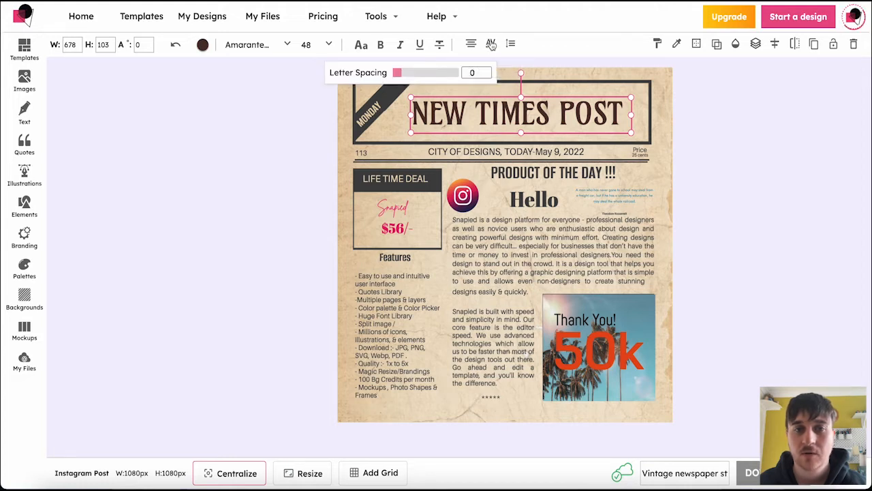
left_click(579, 58)
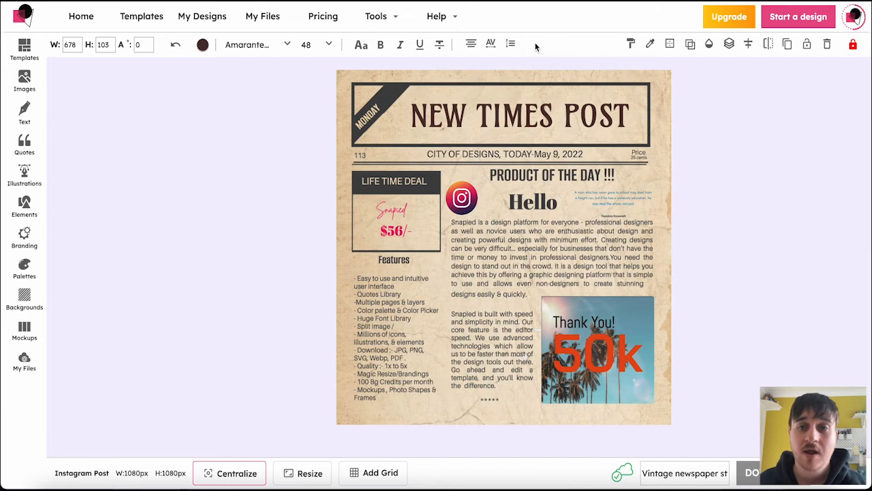
left_click(627, 51)
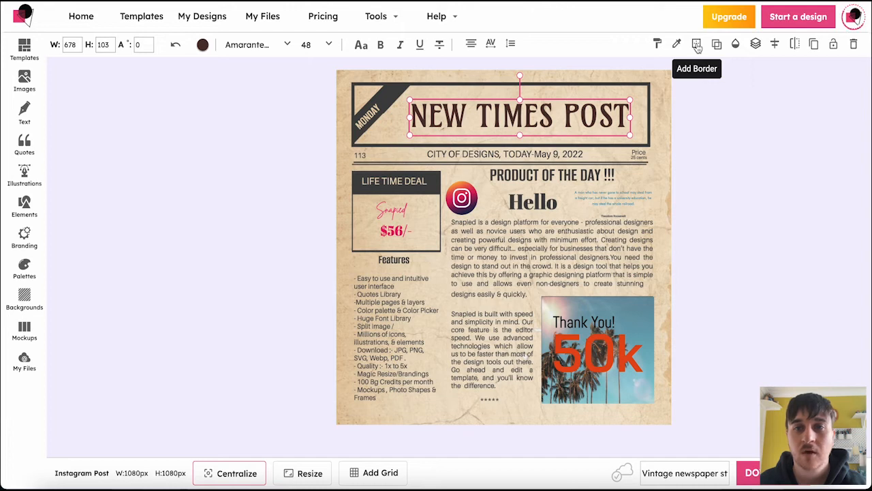
Step: Give the headline a near-black shadow with left offset 4, top offset -4 and blur 2
left_click(698, 46)
left_click_drag(589, 91, 619, 128)
left_click(717, 45)
left_click_drag(566, 146, 568, 147)
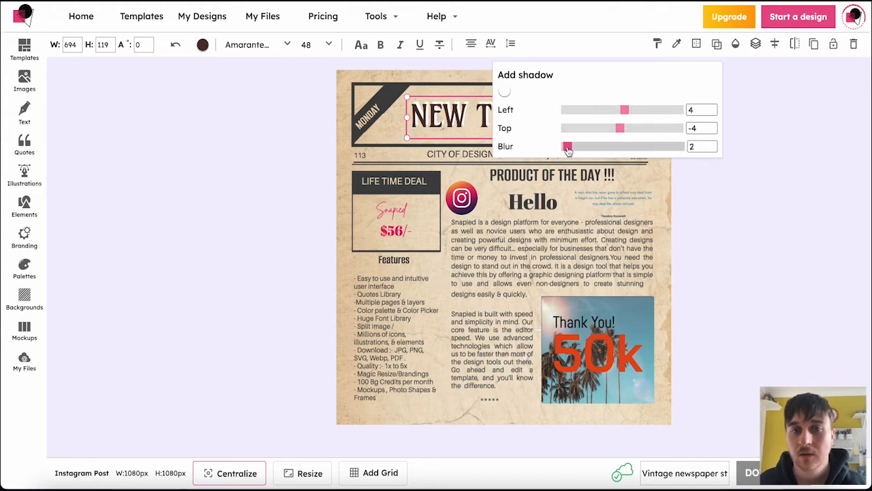
left_click(504, 91)
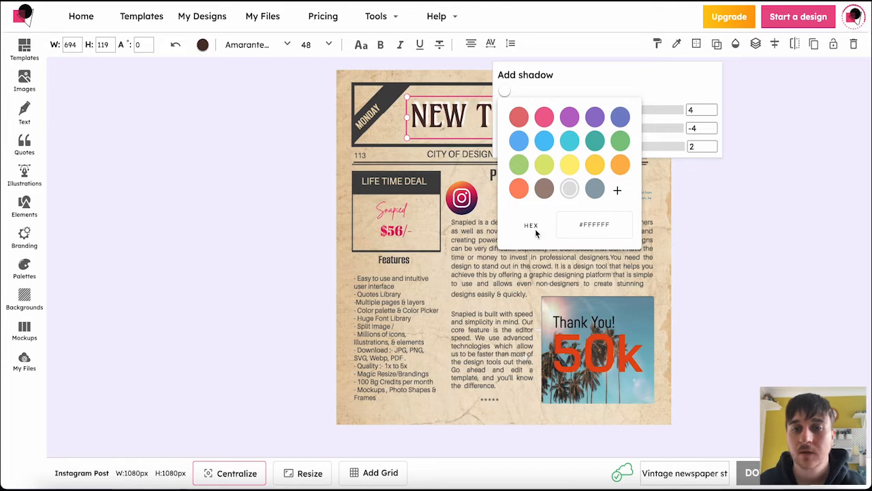
left_click(618, 191)
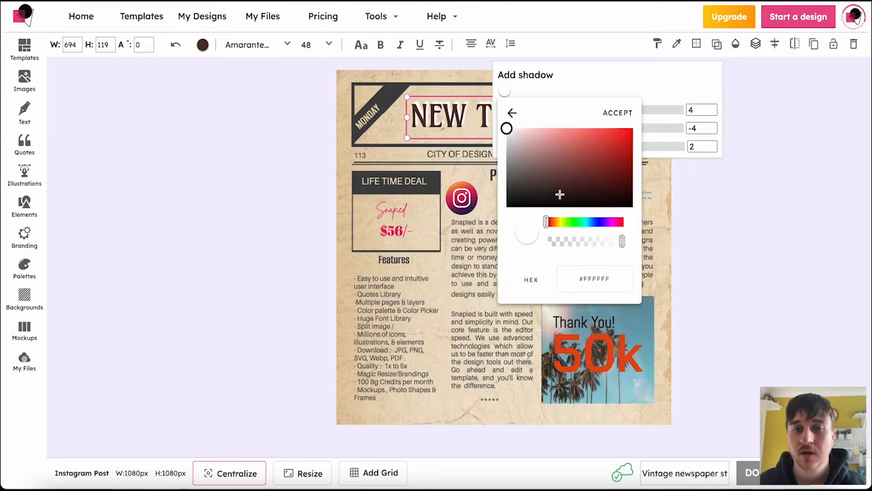
left_click(560, 194)
Step: Set the headline's opacity to 77 and open its layer-order options
left_click(736, 45)
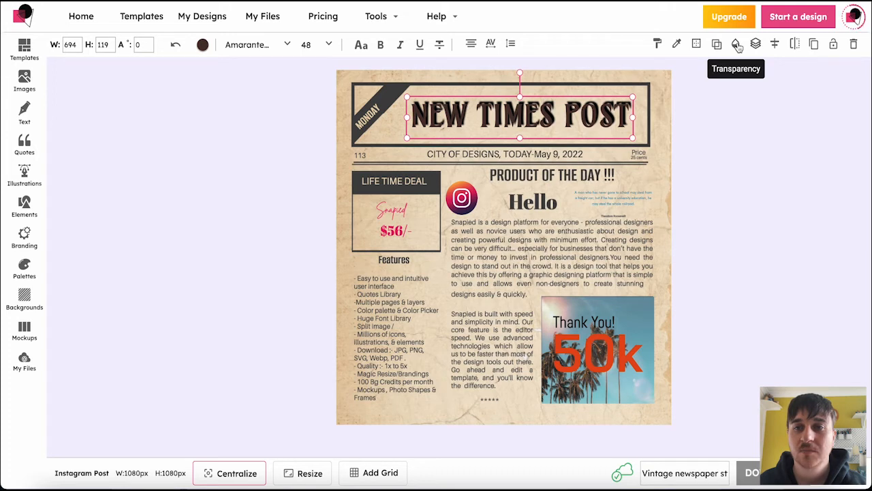
left_click_drag(701, 89, 673, 93)
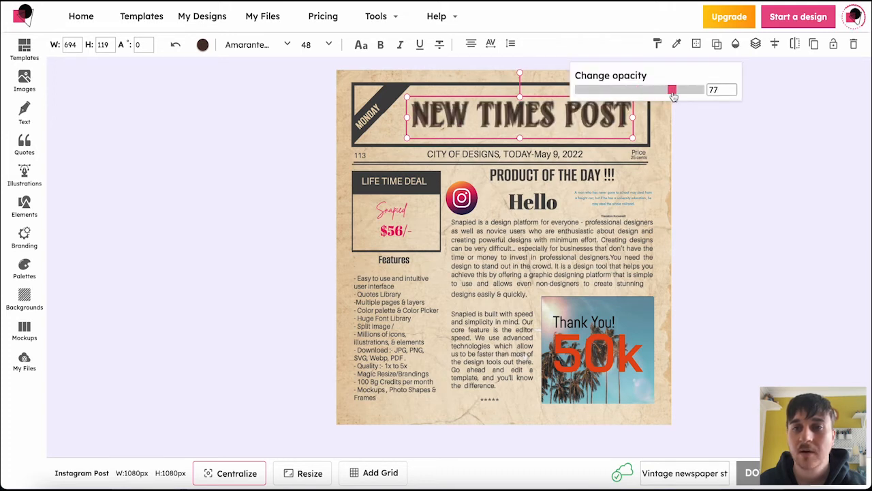
left_click(756, 46)
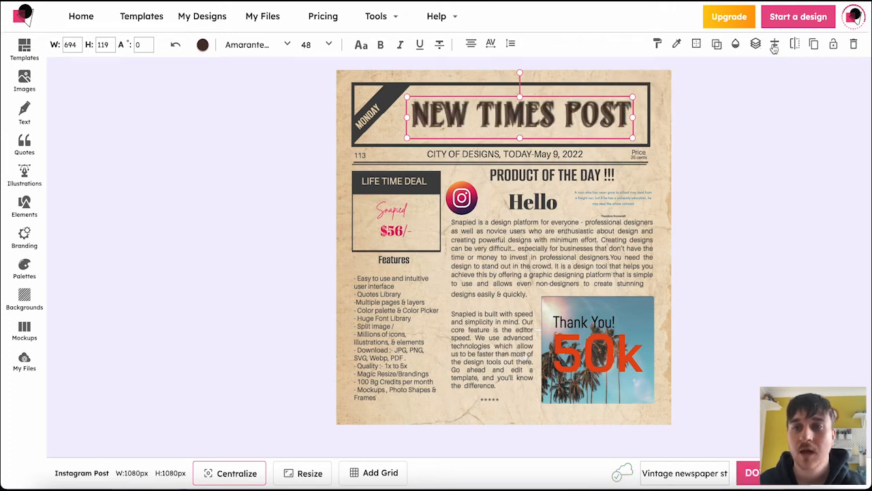
Step: Review the design's layers from the uppermost group down to the background image, and close the layer list
left_click(834, 45)
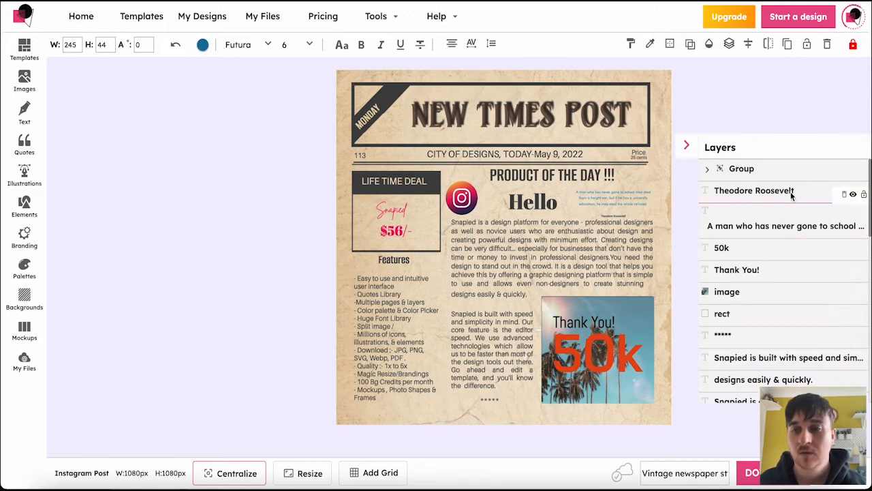
scroll(785, 251, "down", 2)
scroll(785, 251, "down", 3)
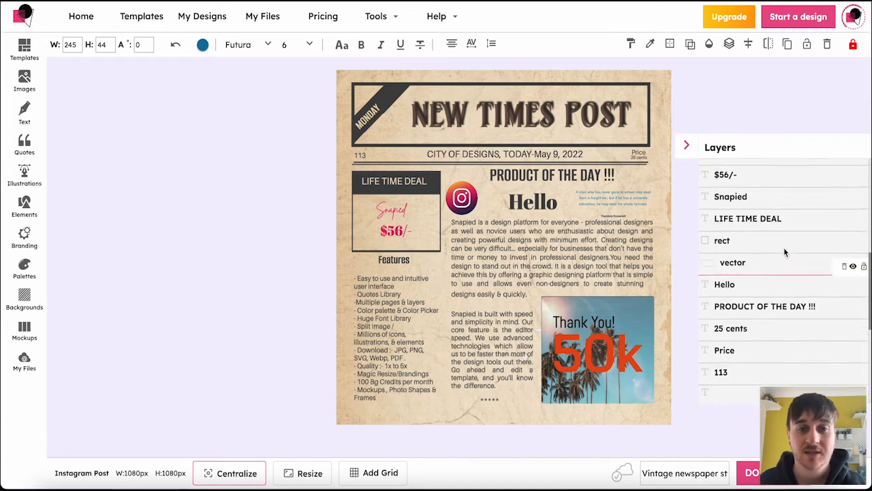
scroll(785, 252, "up", 4)
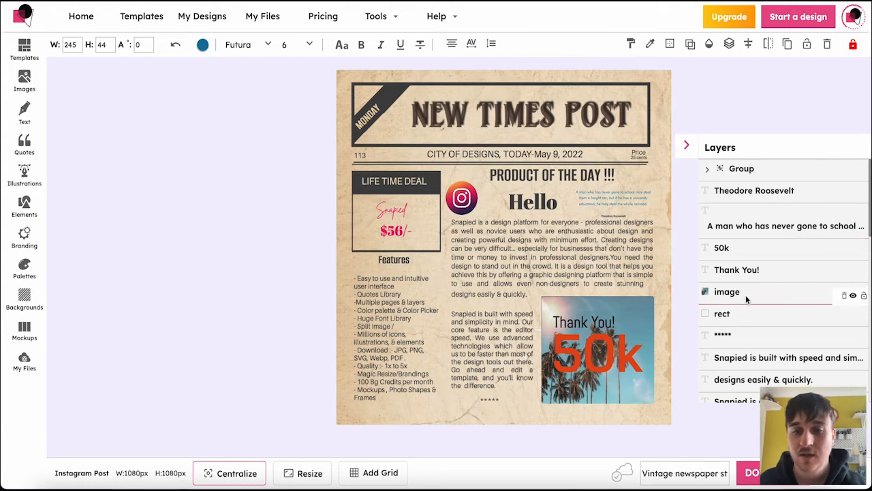
scroll(745, 295, "down", 3)
scroll(788, 302, "down", 5)
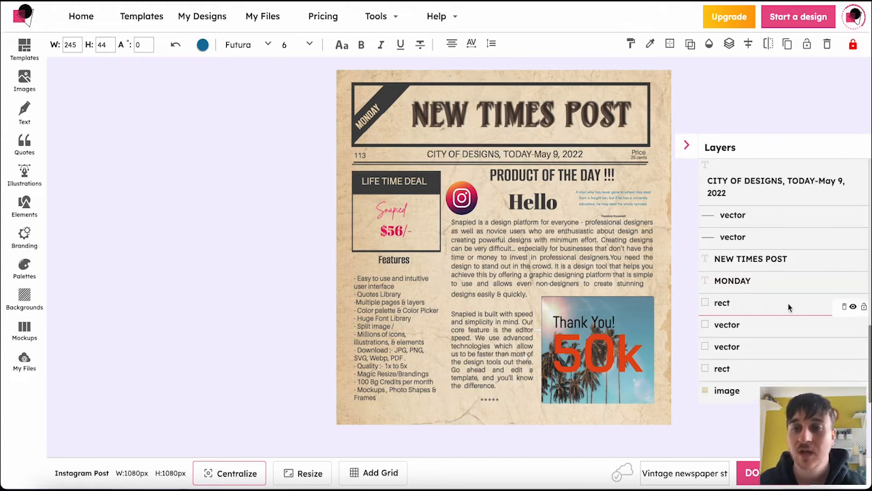
scroll(791, 273, "up", 6)
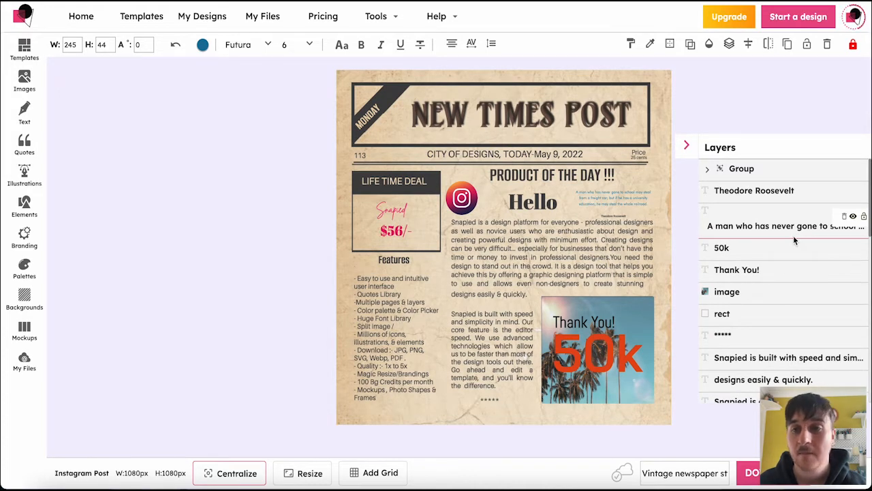
left_click(688, 148)
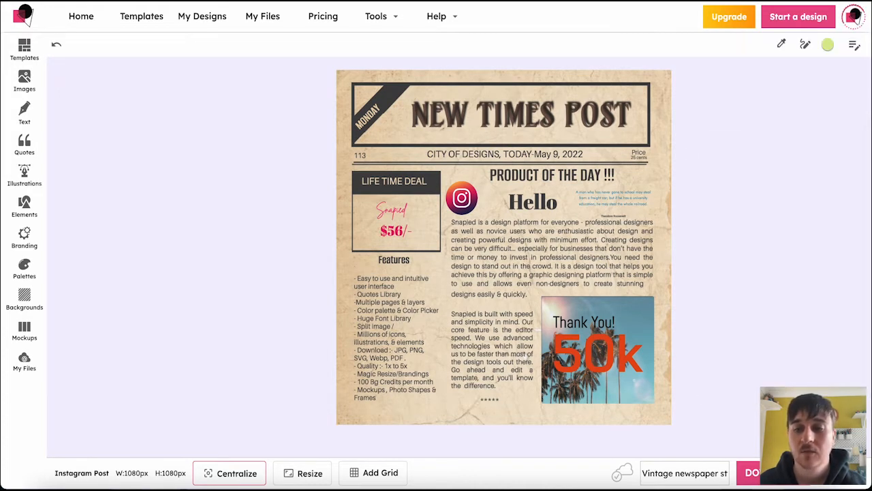
Step: Try to add another page to the newspaper design and dismiss the upgrade offer
left_click(840, 472)
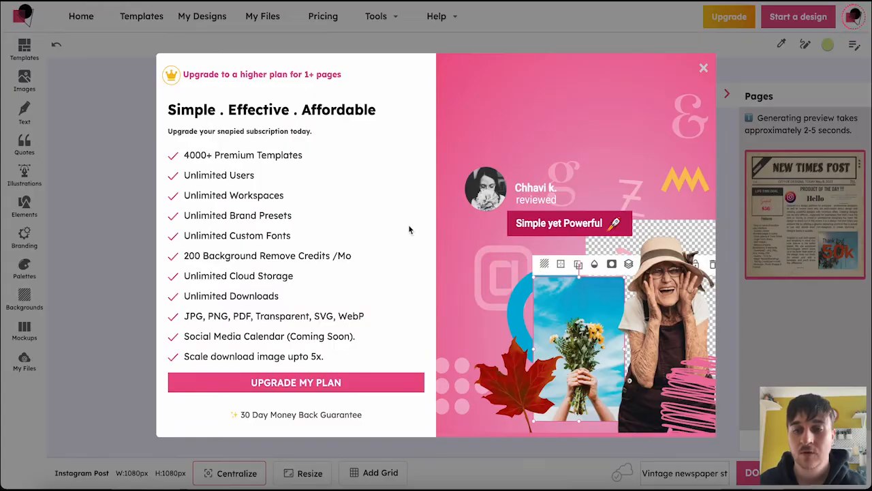
left_click(701, 72)
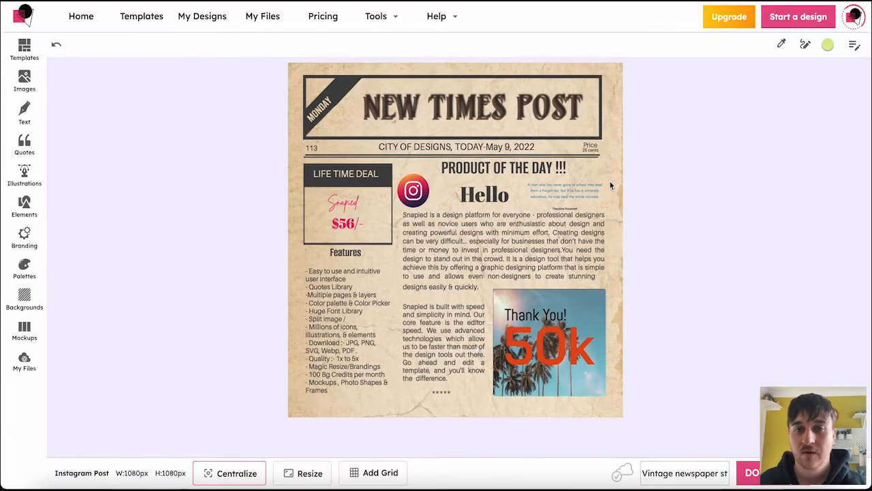
scroll(610, 182, "up", 1)
scroll(610, 181, "down", 1)
scroll(610, 181, "up", 1)
scroll(610, 181, "down", 1)
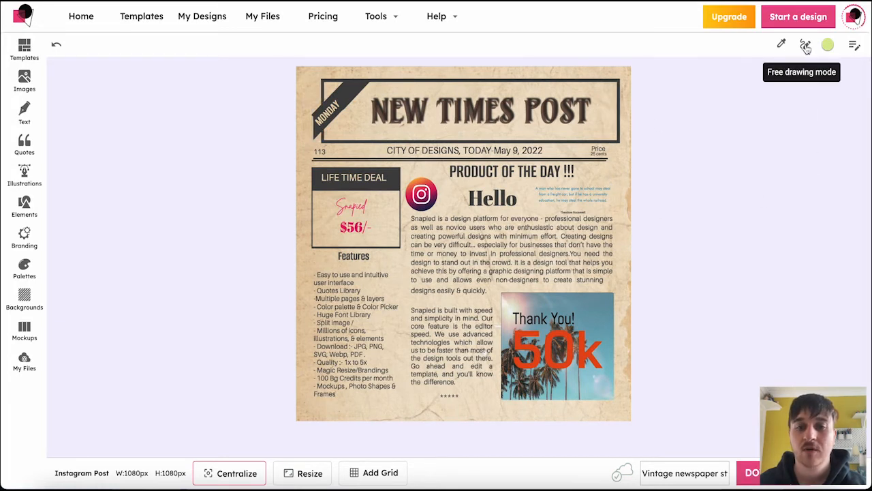
Step: Inspect the free drawing settings and the canvas background colour options
left_click(806, 46)
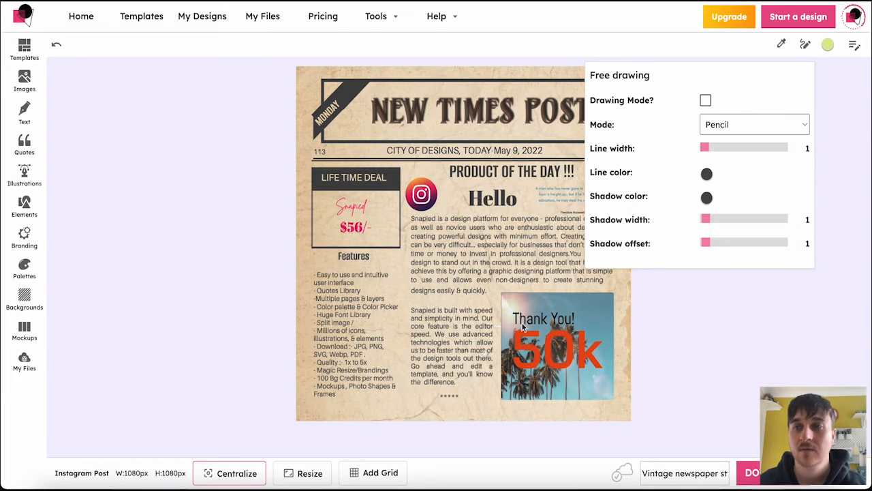
left_click(827, 45)
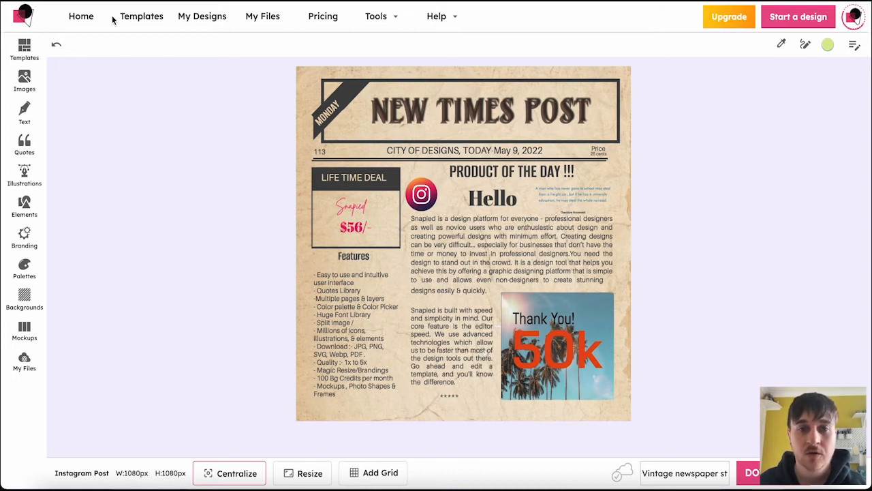
Step: Undo the last shift of the masthead frame around the headline and clear the selection
left_click(57, 48)
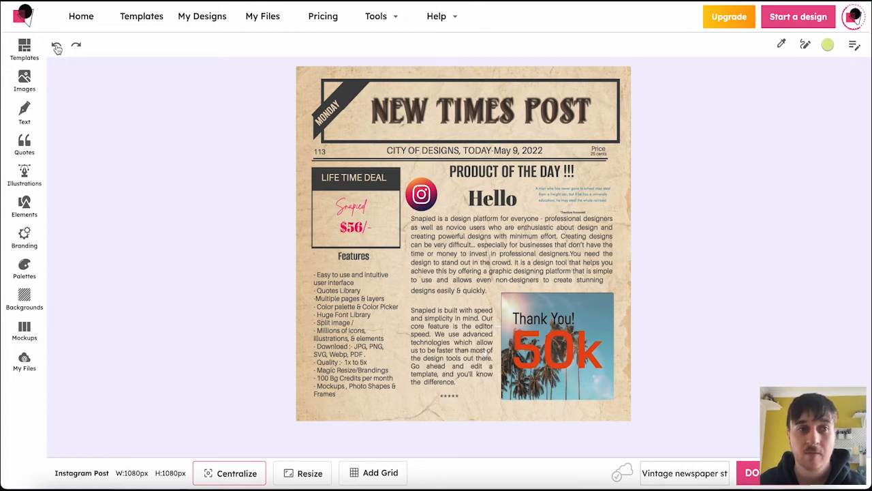
left_click(260, 281)
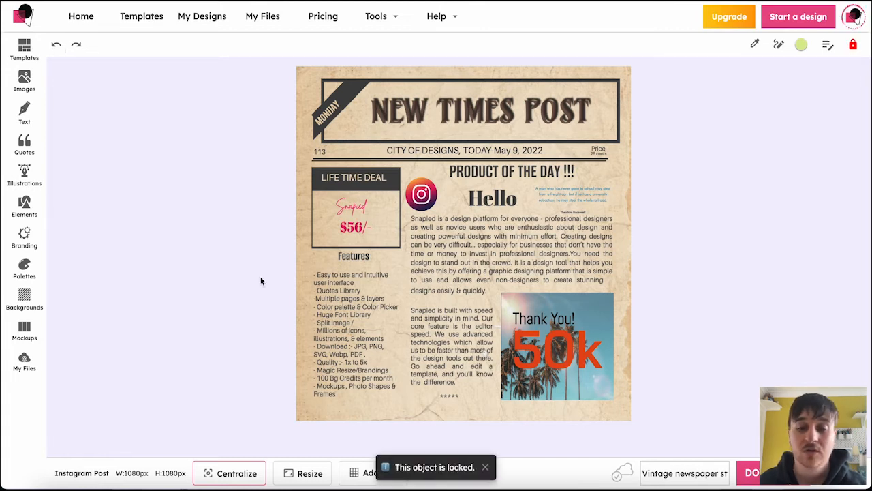
left_click(685, 413)
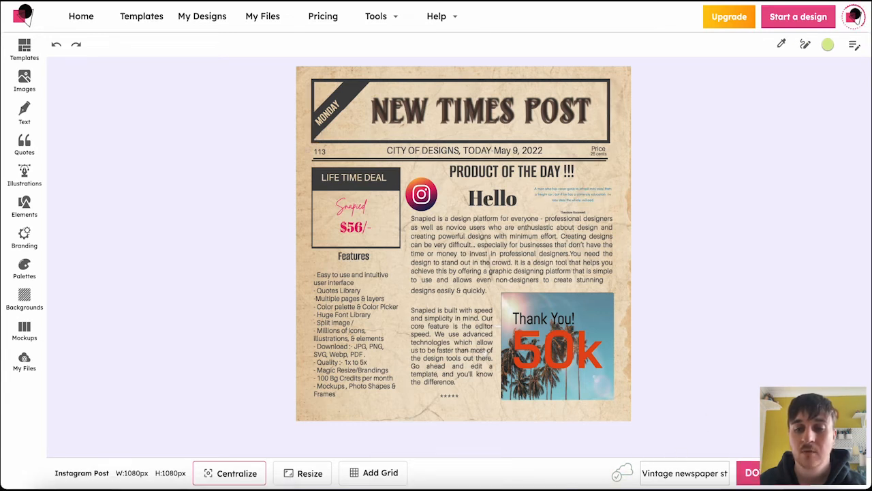
Step: Examine the download formats for the design, including the PNG, JPG and Webp image options and their export scales
left_click(751, 473)
mouse_move(755, 333)
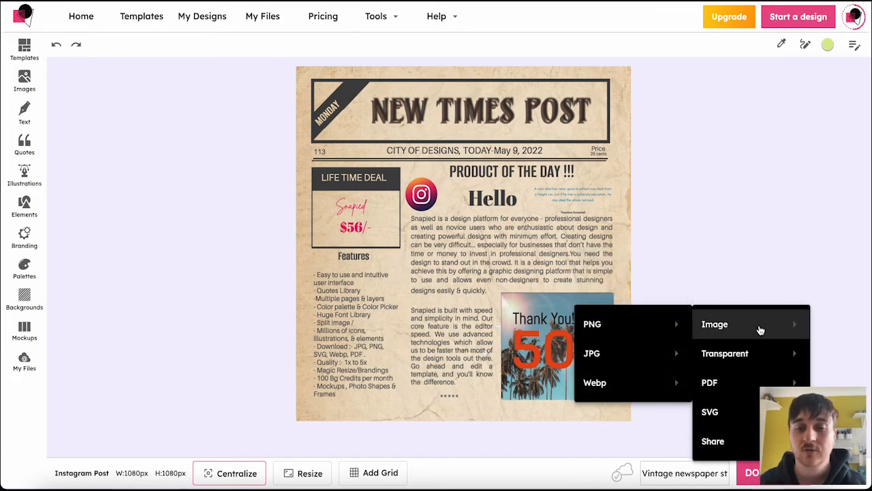
mouse_move(645, 362)
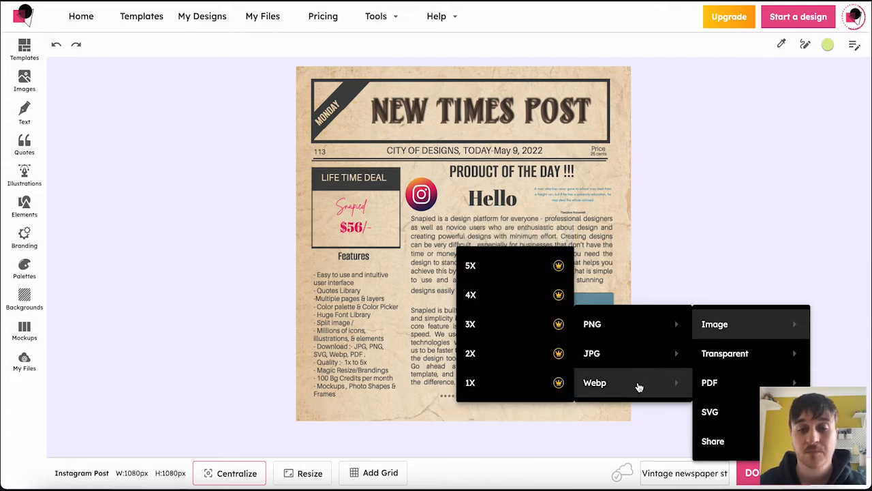
mouse_move(761, 359)
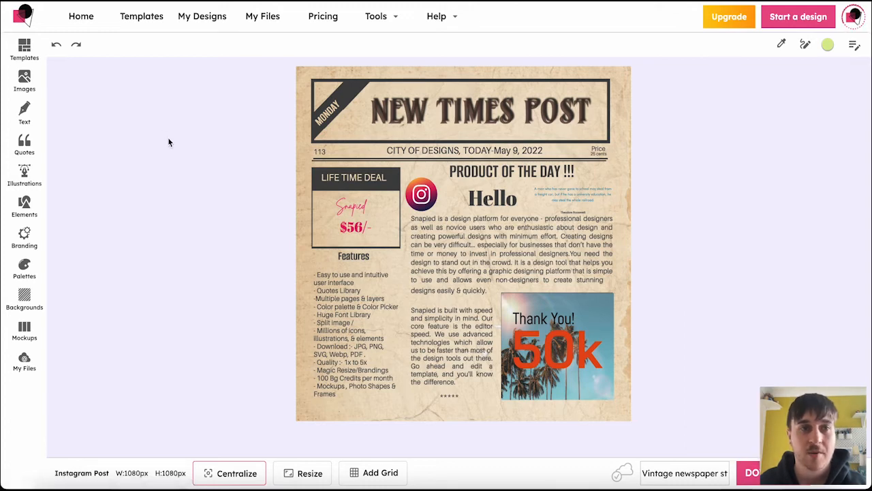
Step: Return to the home page and create a new blank design with a custom size of 1080 × 1080 px
left_click(81, 17)
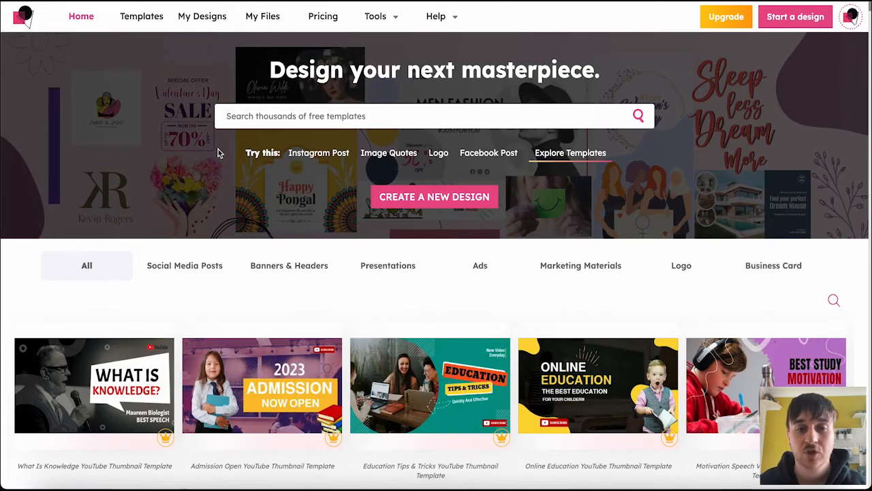
left_click(425, 198)
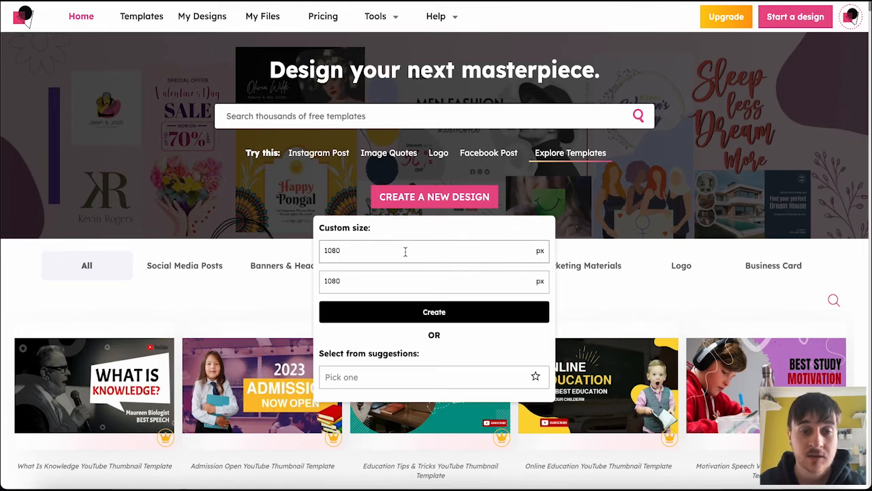
left_click_drag(406, 252, 296, 247)
left_click(411, 198)
left_click(367, 277)
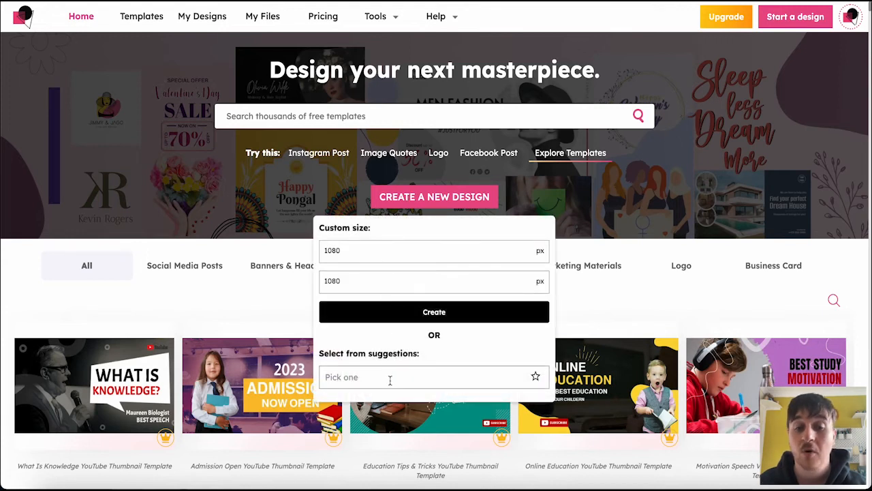
left_click(475, 310)
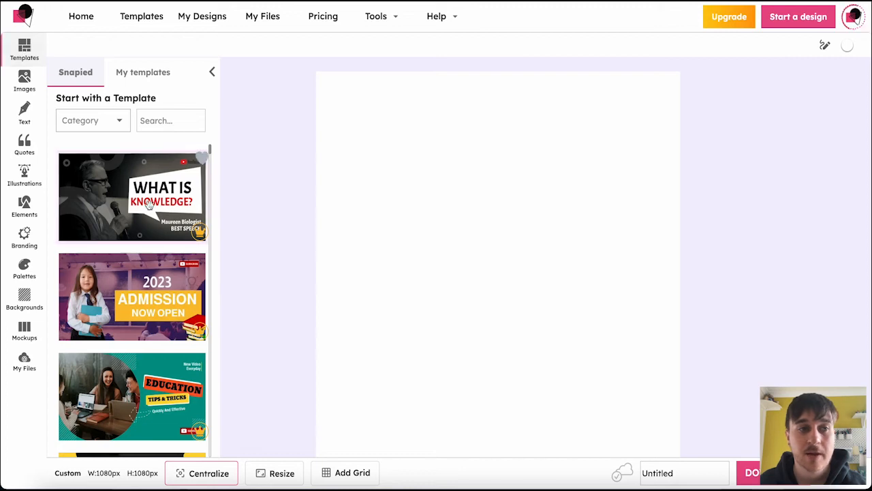
Step: Add the turquoise rippling water photo from the Pexels images to the middle of the blank canvas
scroll(145, 210, "down", 3)
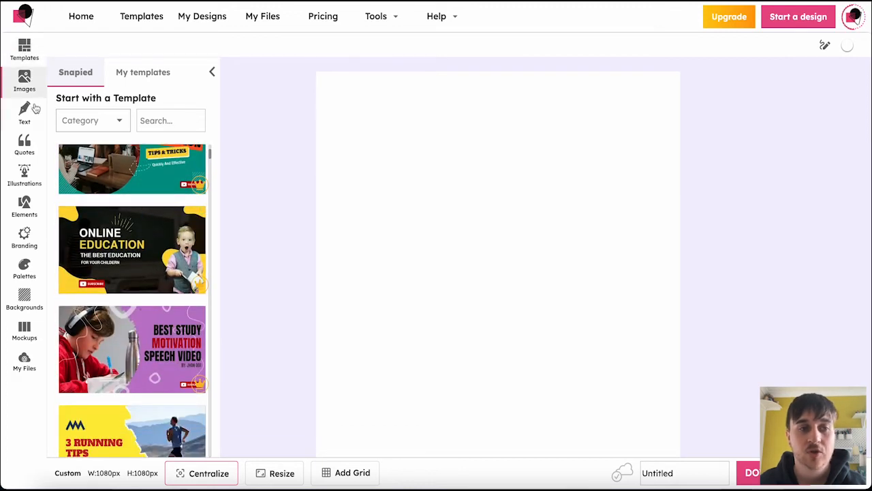
left_click(24, 83)
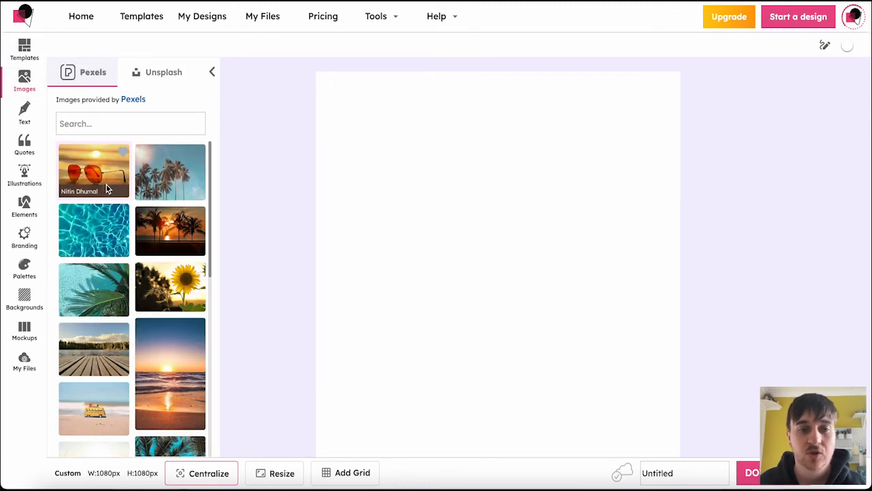
left_click_drag(88, 229, 466, 268)
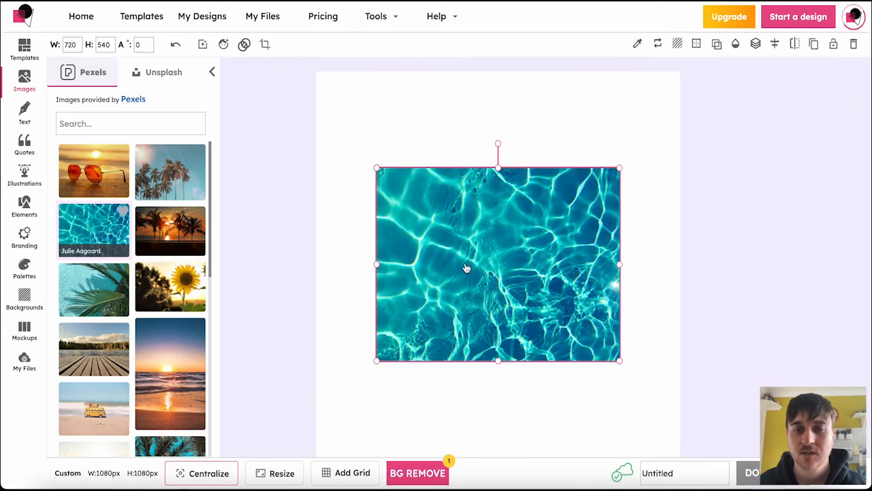
Step: Set the canvas background to light pink and place the date and subject text block below the water photo
left_click(859, 65)
left_click(829, 44)
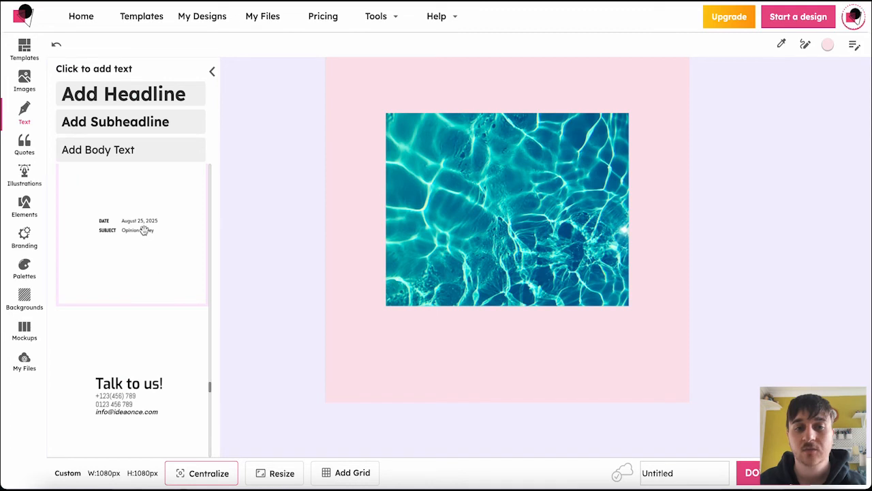
left_click_drag(136, 230, 522, 357)
Step: Look through the quotes, illustrations, elements, branding, palettes, backgrounds, mockups and personal files libraries
left_click(25, 146)
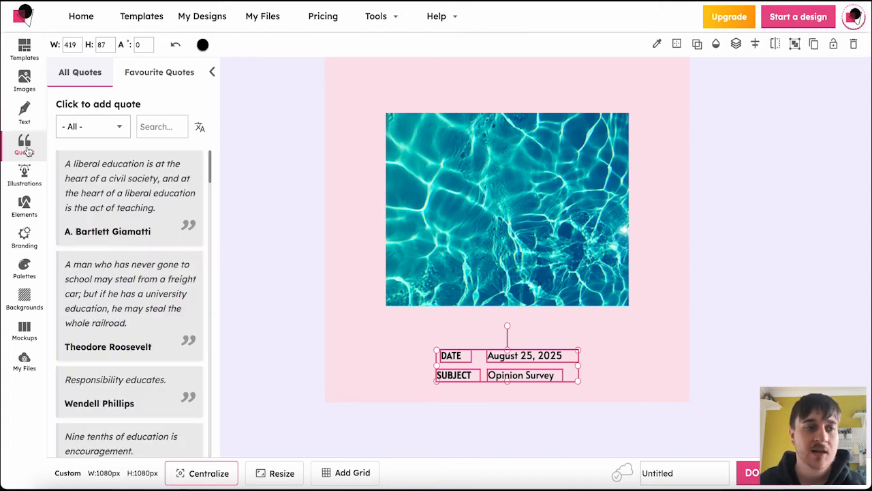
left_click(26, 175)
left_click(30, 216)
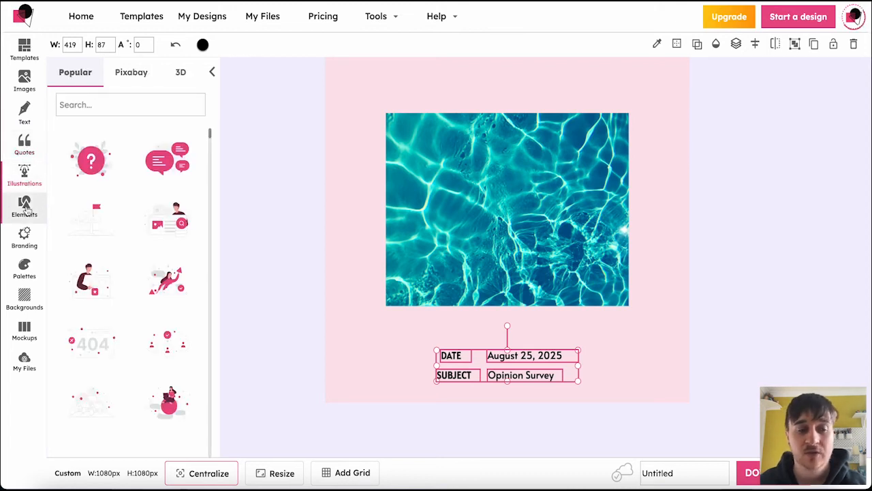
left_click(27, 244)
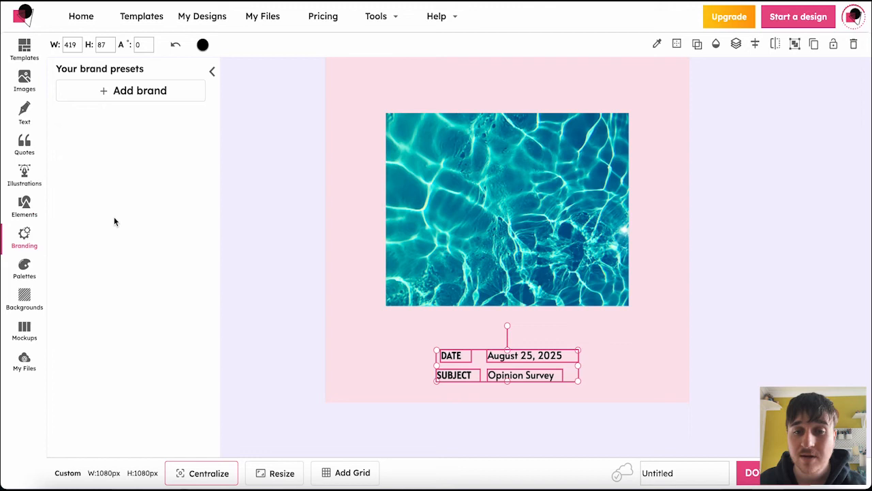
left_click(27, 270)
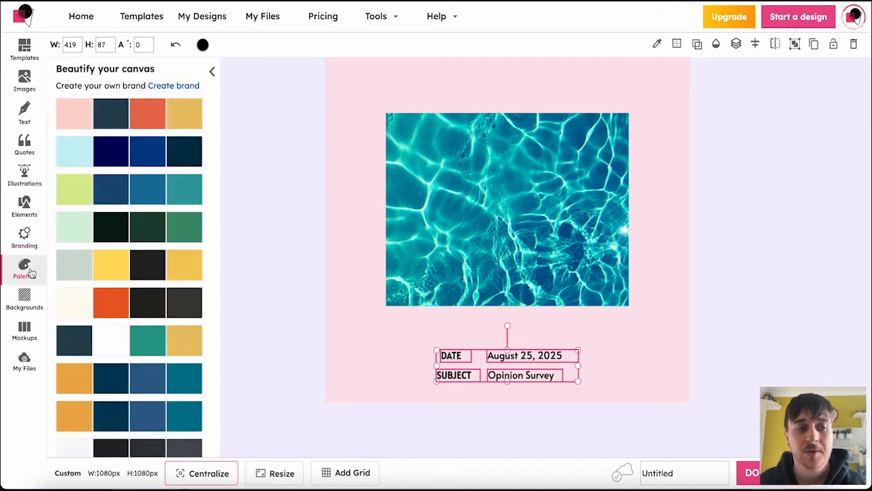
left_click(27, 304)
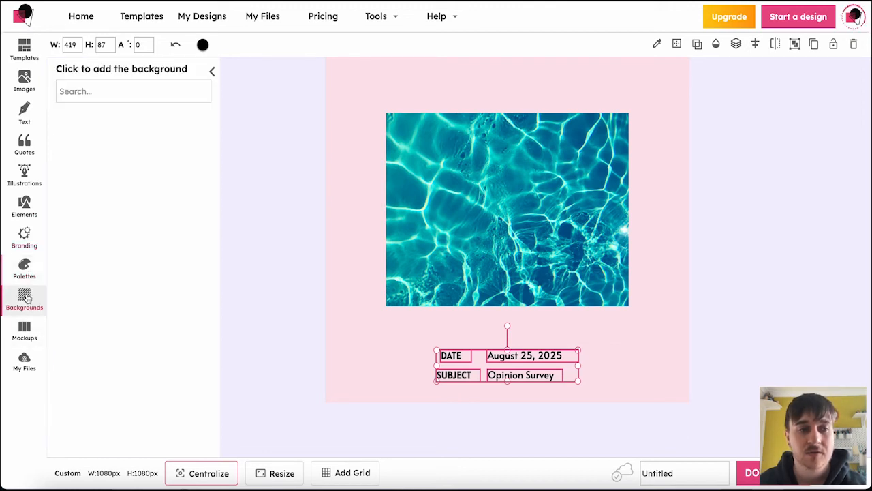
left_click(24, 331)
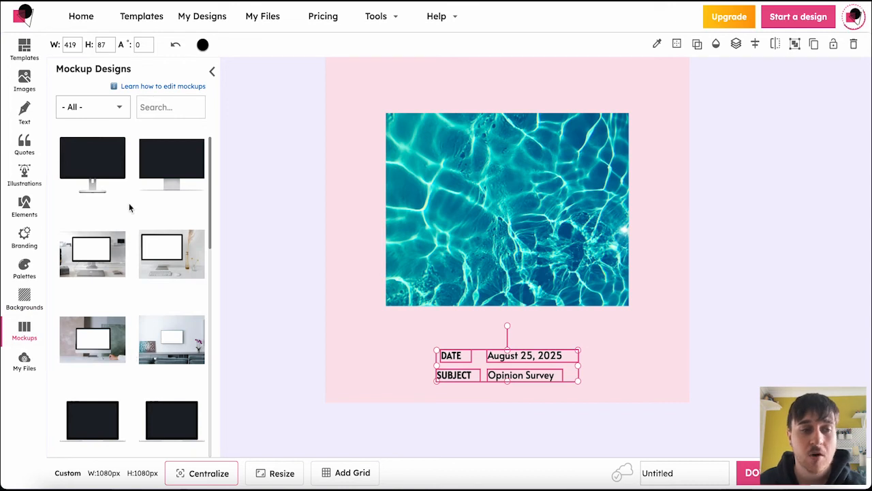
left_click(28, 365)
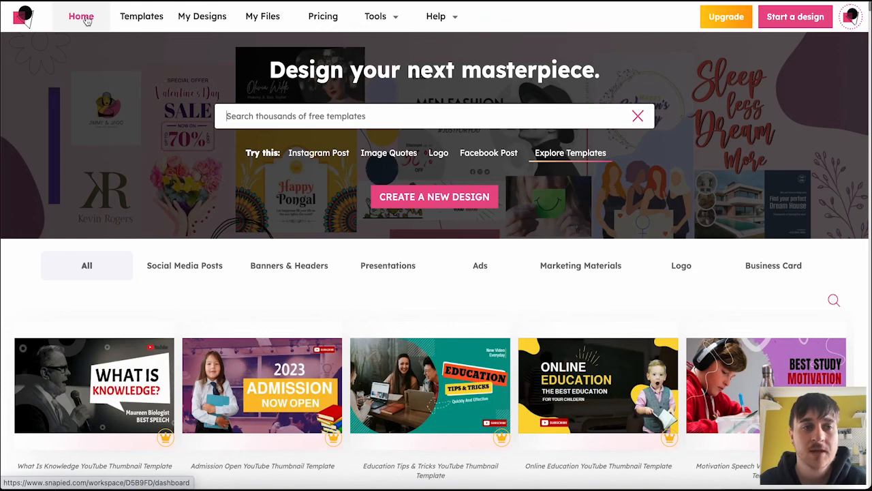
Step: Browse the gallery of all Snapied templates and open the overview of your own designs
left_click(153, 19)
scroll(303, 126, "down", 7)
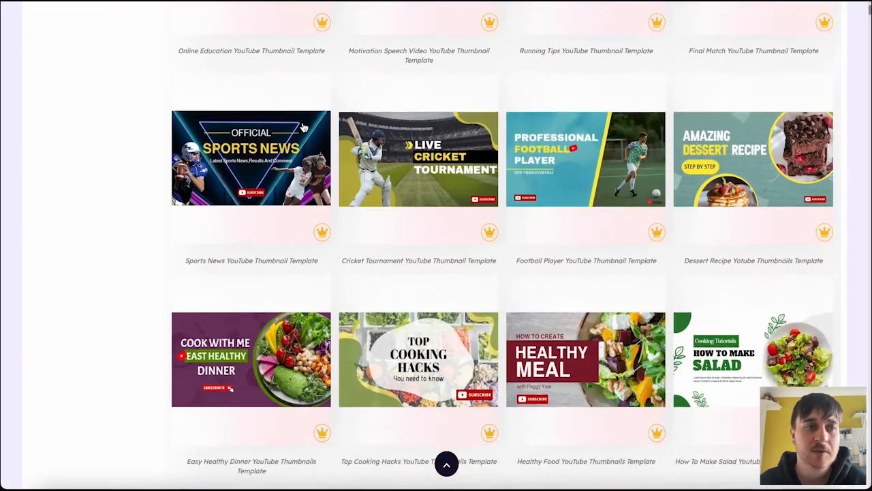
scroll(303, 127, "up", 7)
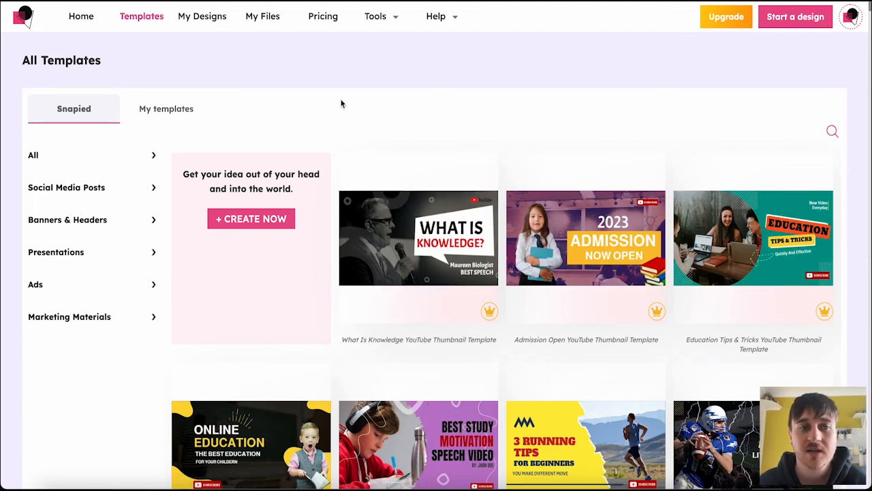
left_click(199, 17)
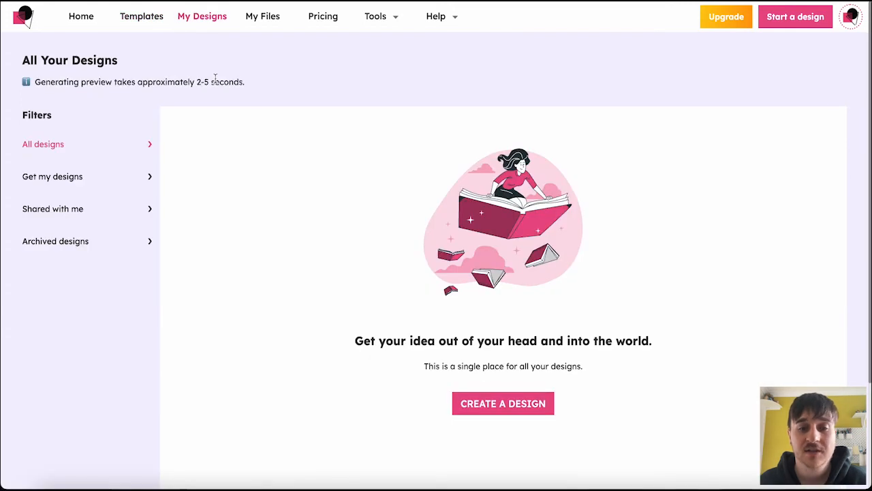
Step: Filter the overview of your own designs to show only the archived designs
left_click(96, 154)
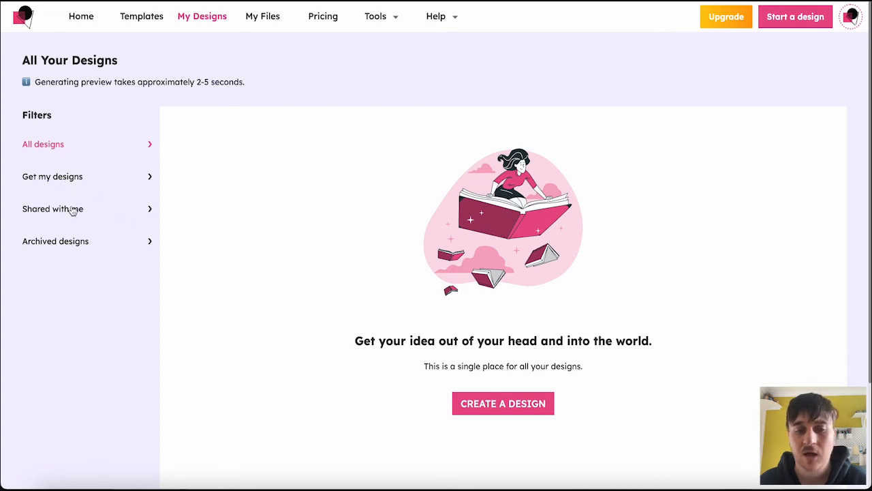
left_click(78, 247)
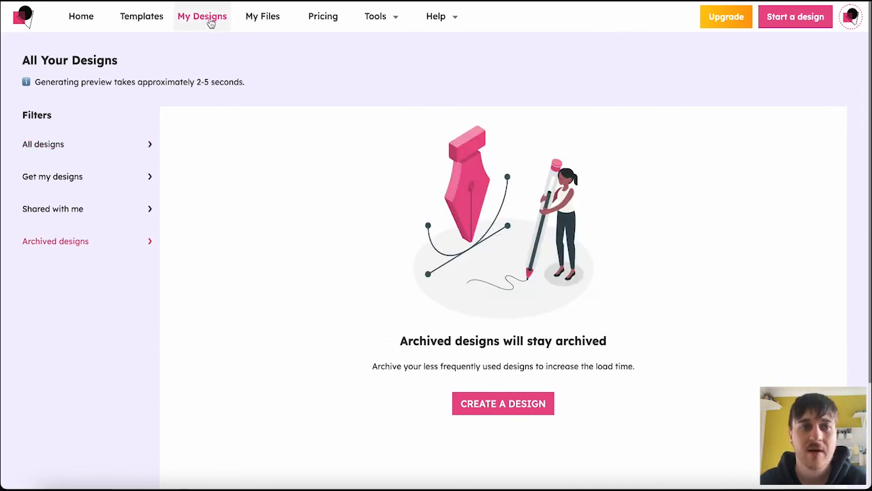
Step: Look through your favourites and uploaded files, and view the site's available tools and help resources
left_click(269, 23)
left_click(156, 109)
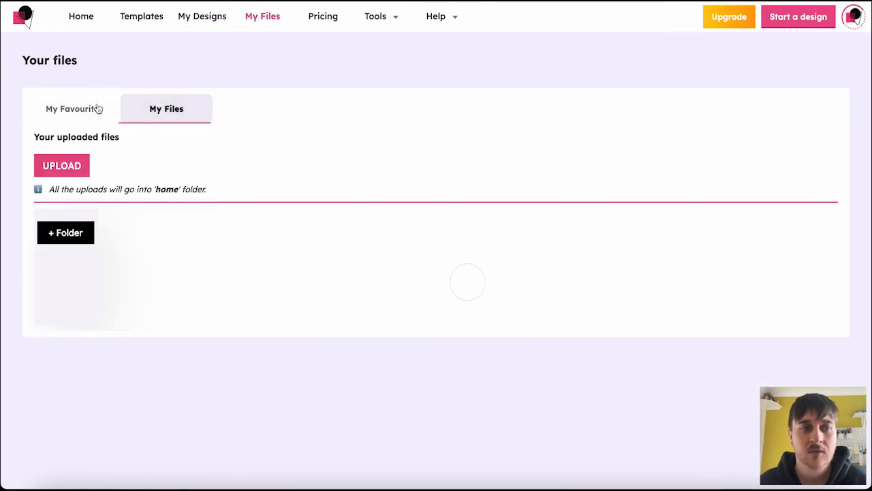
left_click(95, 109)
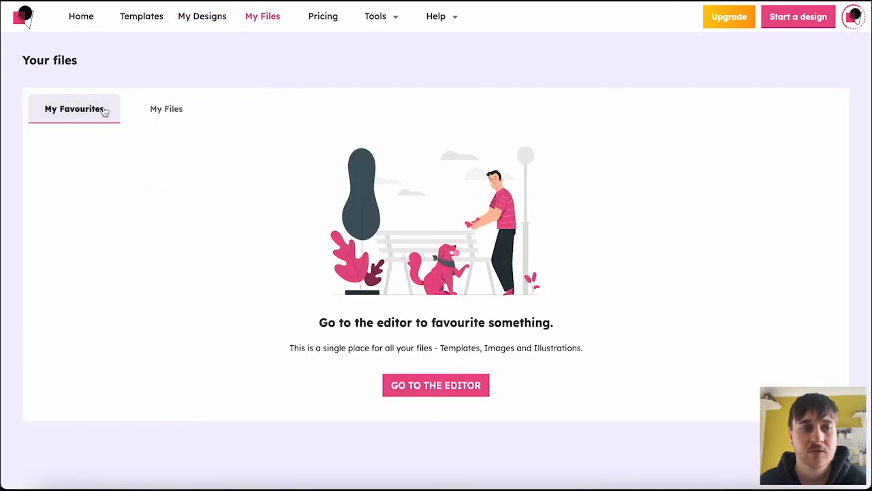
left_click(170, 115)
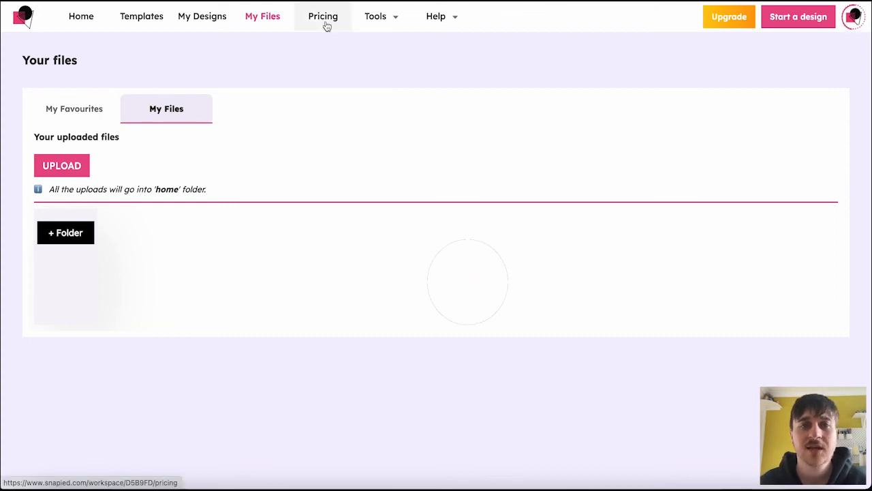
mouse_move(386, 17)
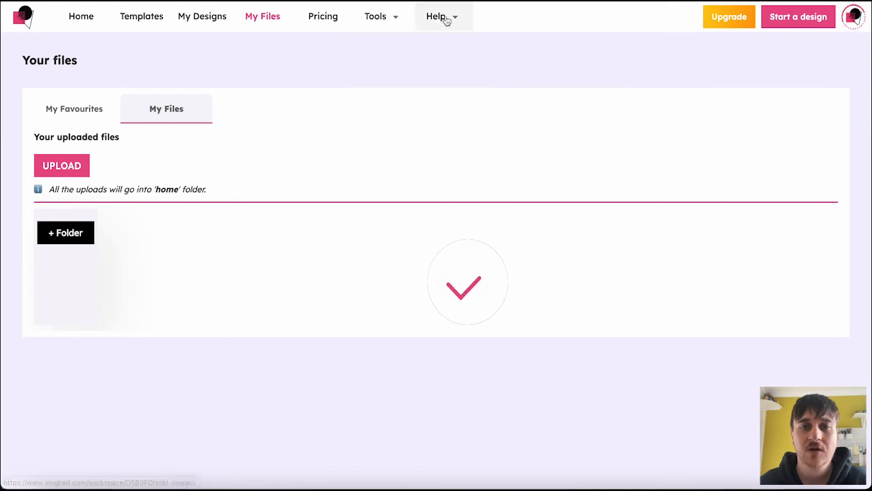
mouse_move(444, 17)
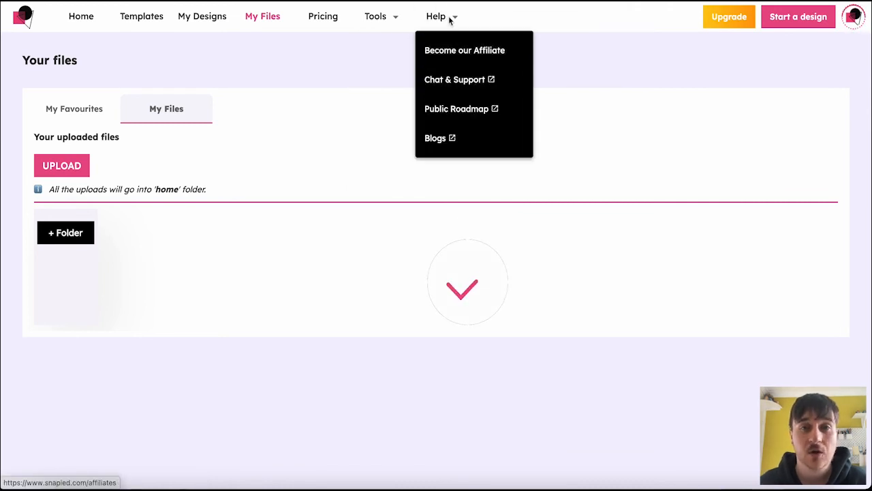